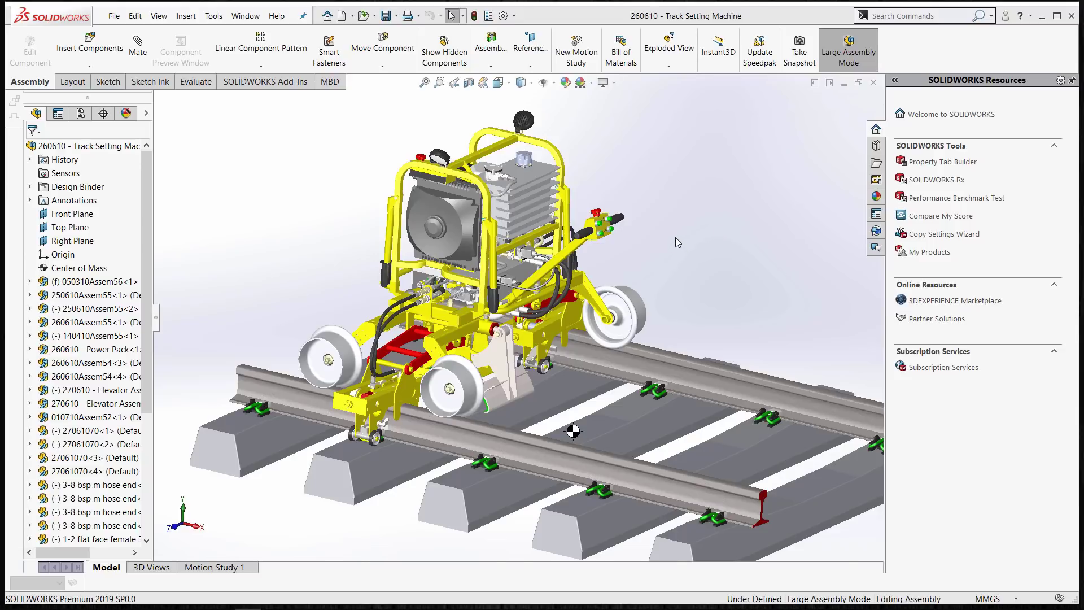
- Zoom in on the machine and scroll the component tree down to ENVELOPE RECTANGLE
{"action": "scroll", "coordinate": [675, 237], "scroll_direction": "down", "scroll_amount": 2}
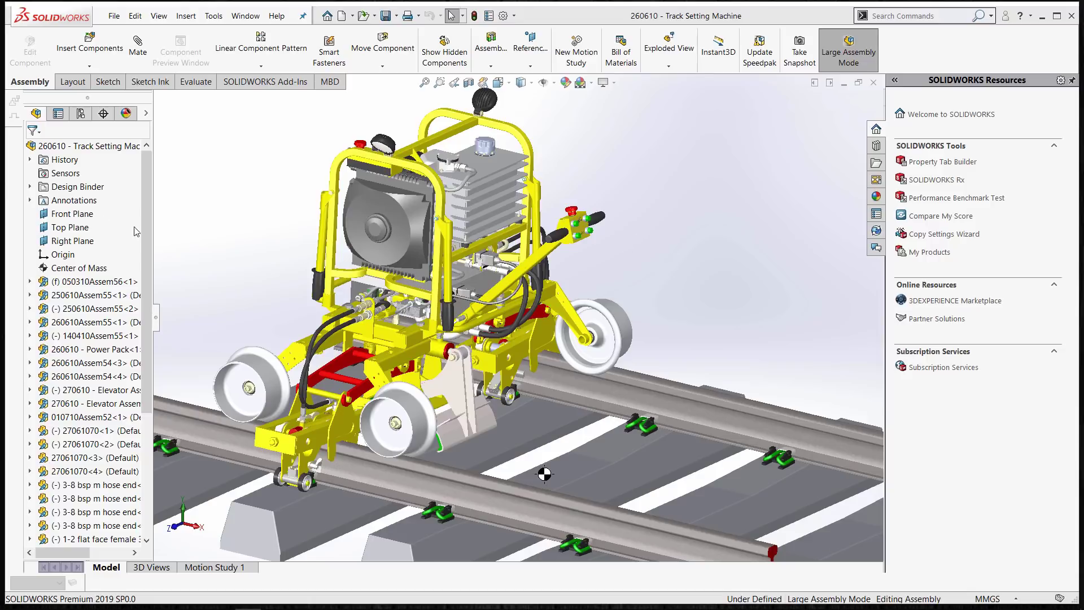
{"action": "left_click_drag", "start_coordinate": [146, 226], "coordinate": [149, 404]}
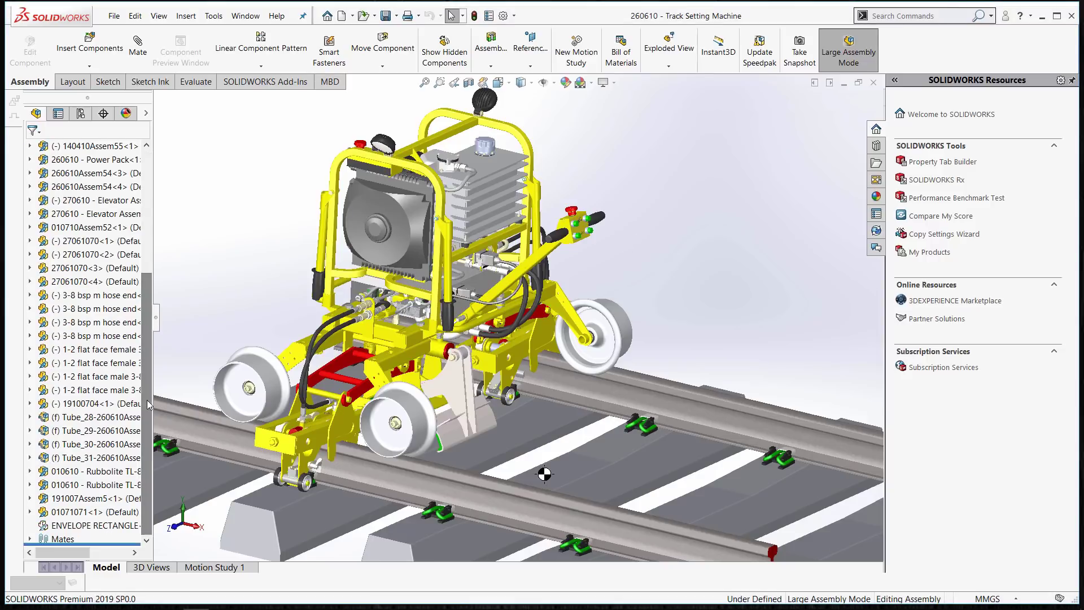
- Show the ENVELOPE RECTANGLE component as a box beneath the engine
{"action": "right_click", "coordinate": [112, 525]}
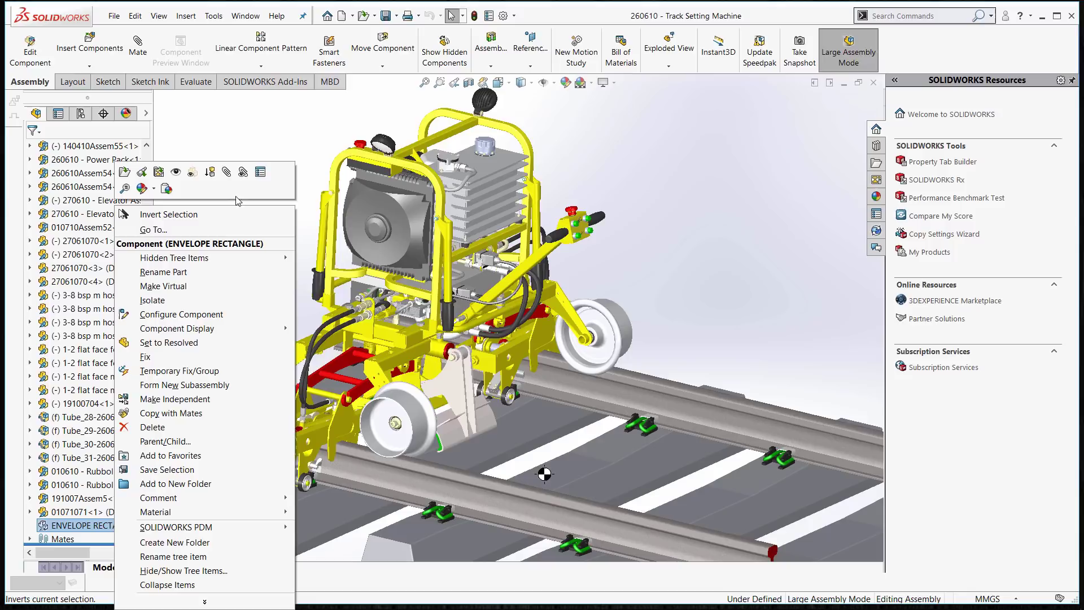
{"action": "left_click", "coordinate": [178, 177]}
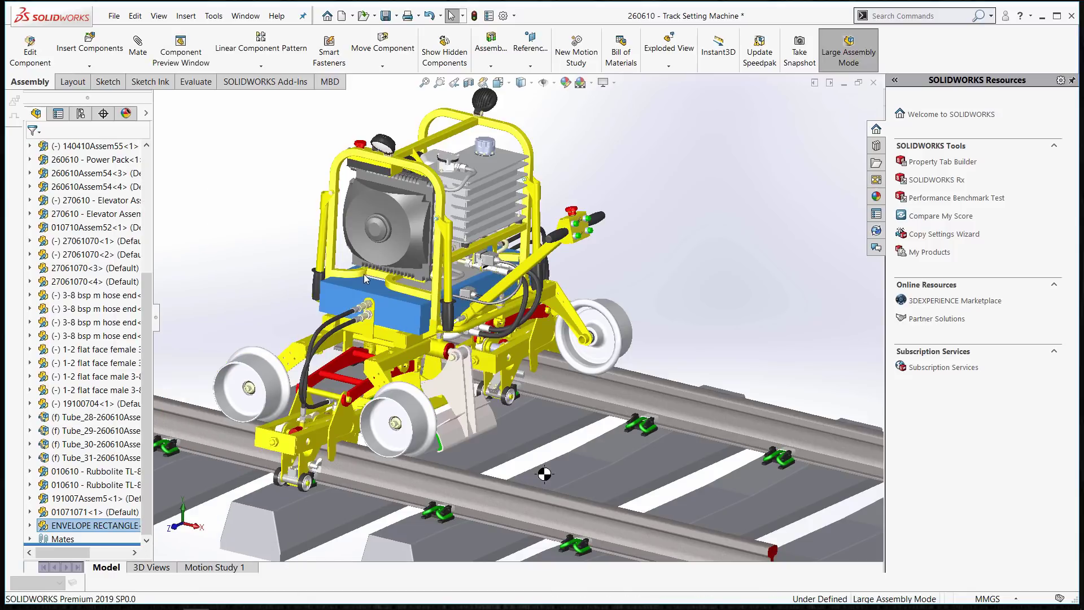
{"action": "left_click", "coordinate": [266, 274]}
{"action": "scroll", "coordinate": [265, 271], "scroll_direction": "down", "scroll_amount": 2}
{"action": "scroll", "coordinate": [461, 358], "scroll_direction": "down", "scroll_amount": 2}
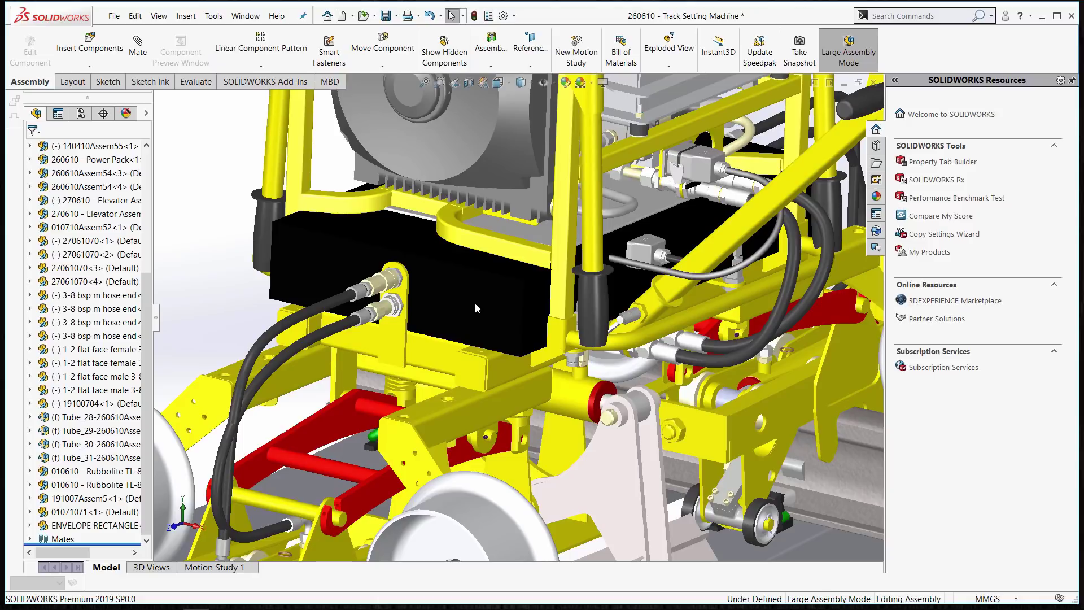
- Hide the envelope box with Tab and orbit to inspect the parts behind it
{"action": "key", "text": "Tab"}
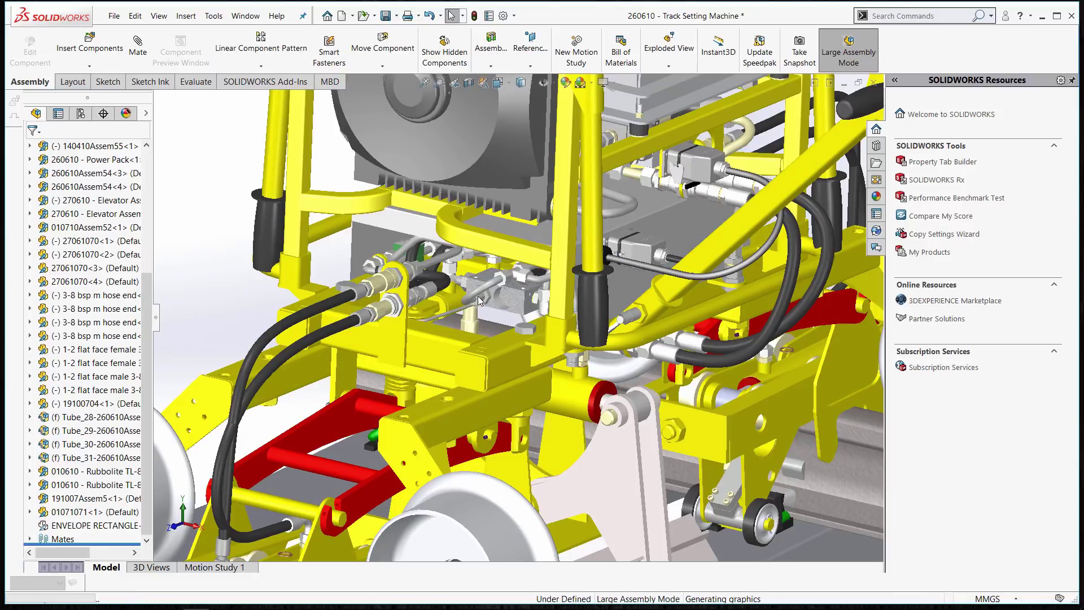
{"action": "middle_click_drag", "start_coordinate": [474, 308], "coordinate": [497, 274]}
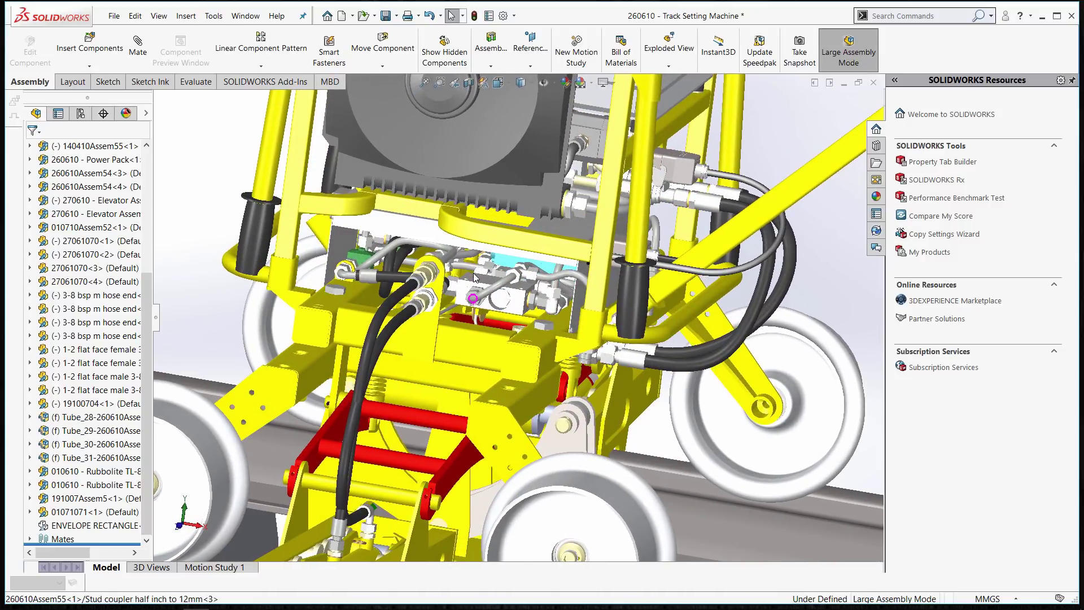
{"action": "scroll", "coordinate": [479, 287], "scroll_direction": "up", "scroll_amount": 3}
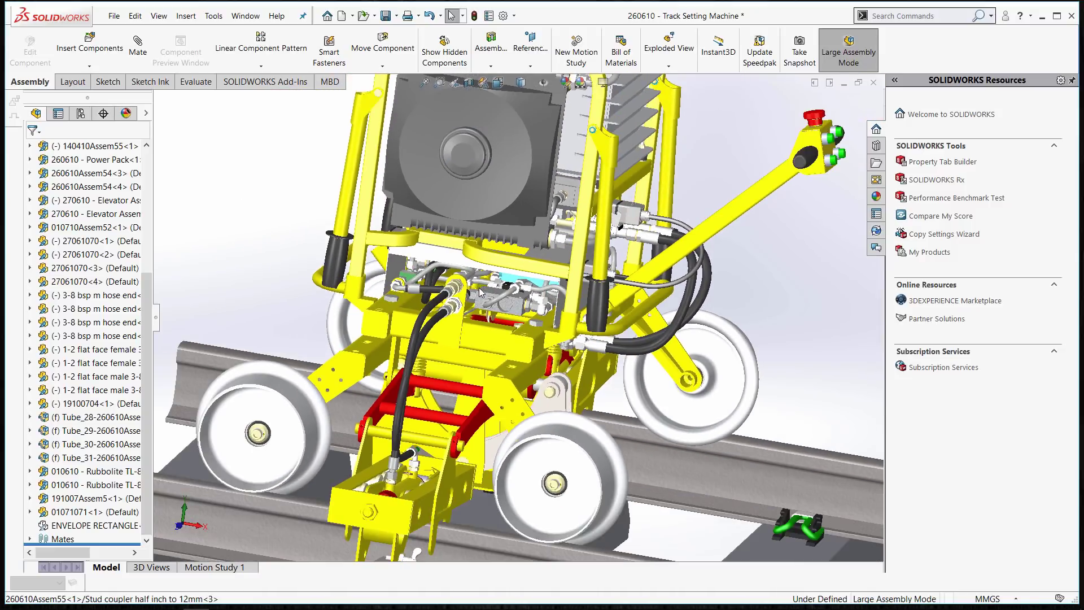
{"action": "scroll", "coordinate": [479, 287], "scroll_direction": "up", "scroll_amount": 2}
{"action": "scroll", "coordinate": [491, 284], "scroll_direction": "down", "scroll_amount": 5}
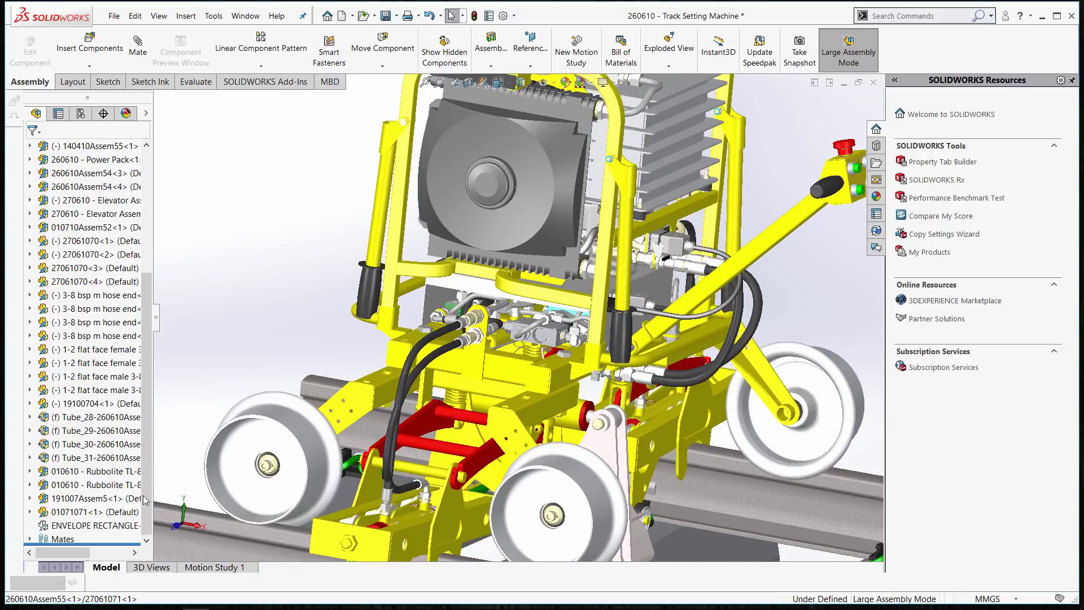
- Show the ENVELOPE RECTANGLE box again and zoom toward it
{"action": "right_click", "coordinate": [116, 526]}
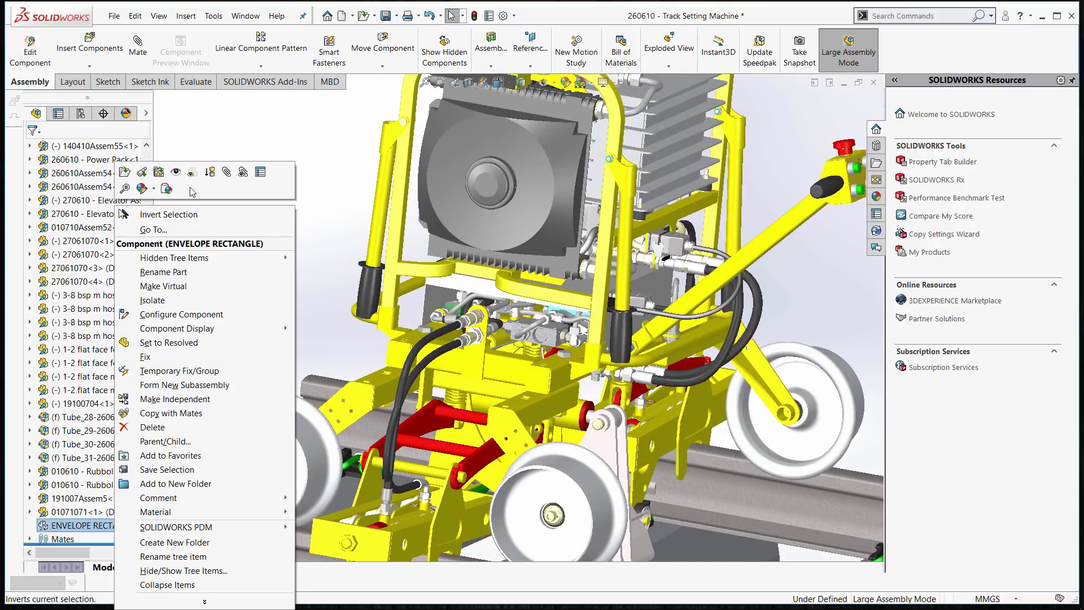
{"action": "left_click", "coordinate": [176, 172]}
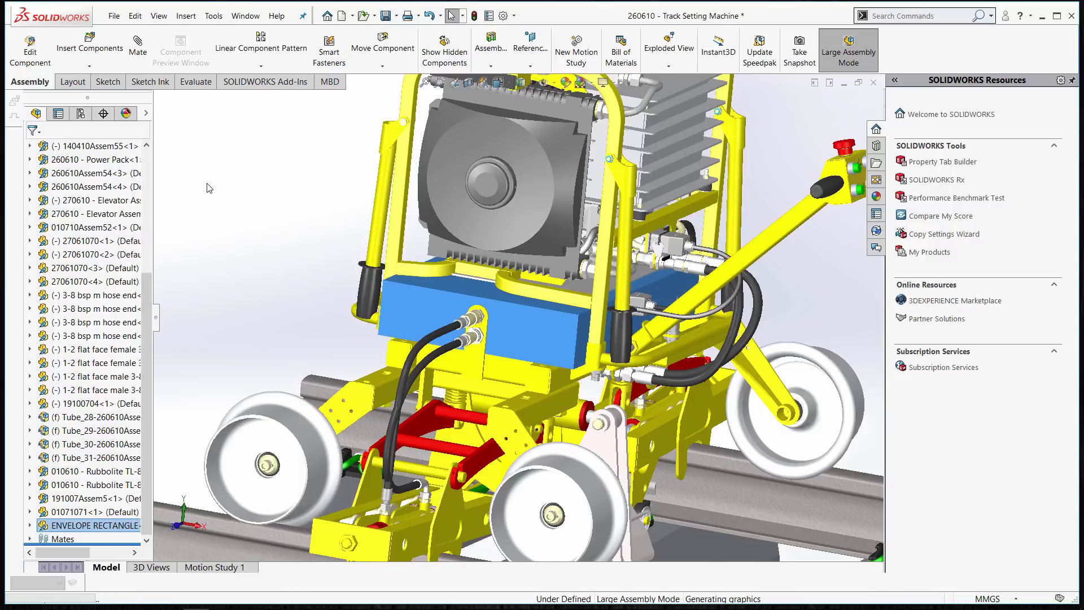
{"action": "left_click", "coordinate": [309, 240]}
{"action": "middle_click_drag", "start_coordinate": [309, 239], "coordinate": [292, 235]}
{"action": "scroll", "coordinate": [713, 257], "scroll_direction": "down", "scroll_amount": 3}
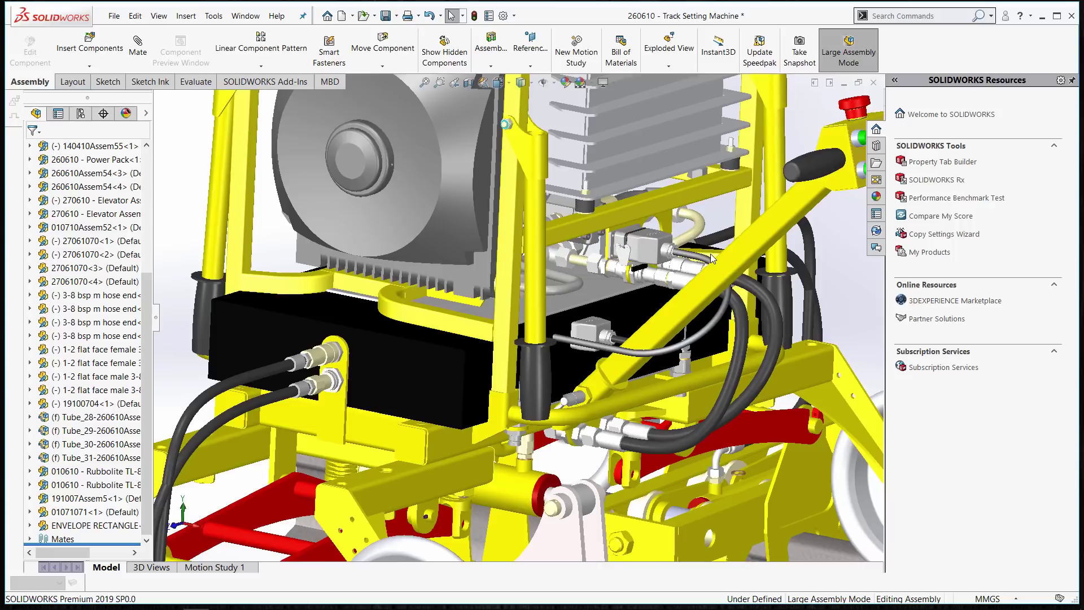
- Check Envelope in the ENVELOPE RECTANGLE component's properties and confirm
{"action": "right_click", "coordinate": [244, 341]}
{"action": "mouse_move", "coordinate": [252, 342]}
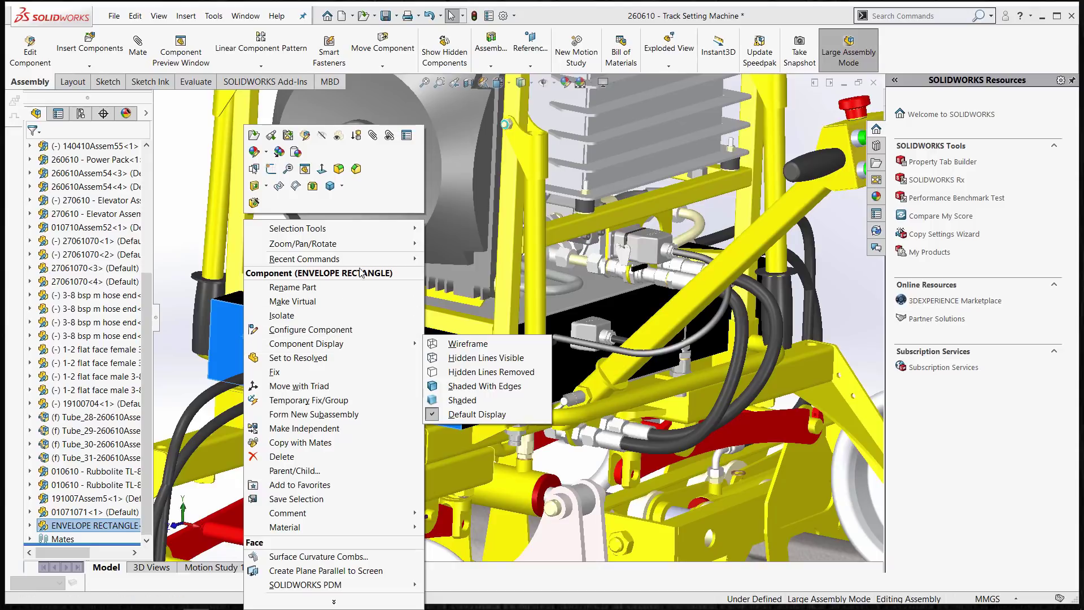
{"action": "left_click", "coordinate": [406, 136]}
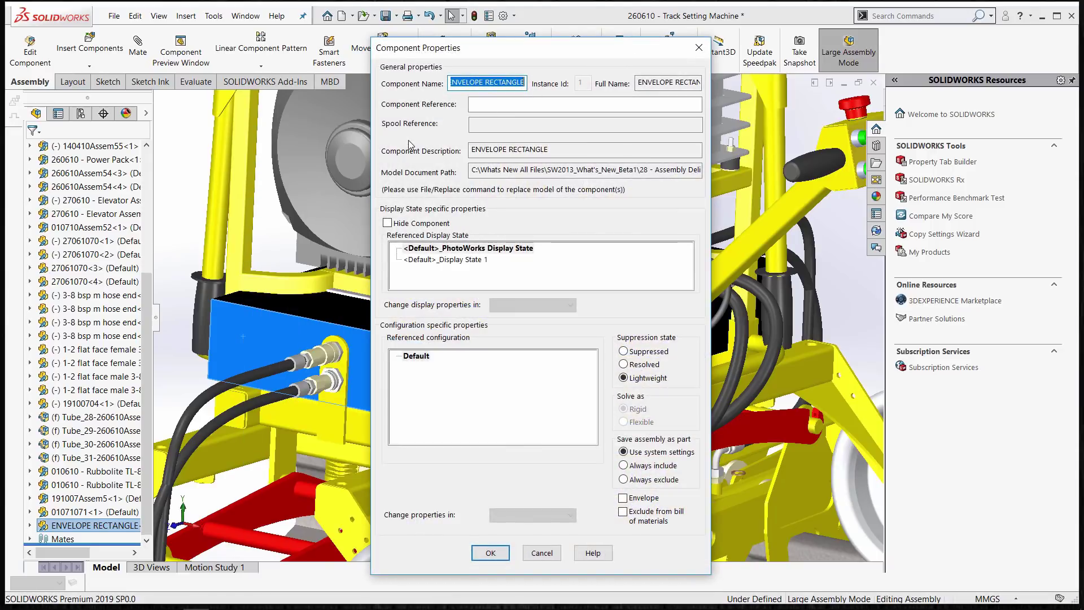
{"action": "left_click", "coordinate": [623, 499]}
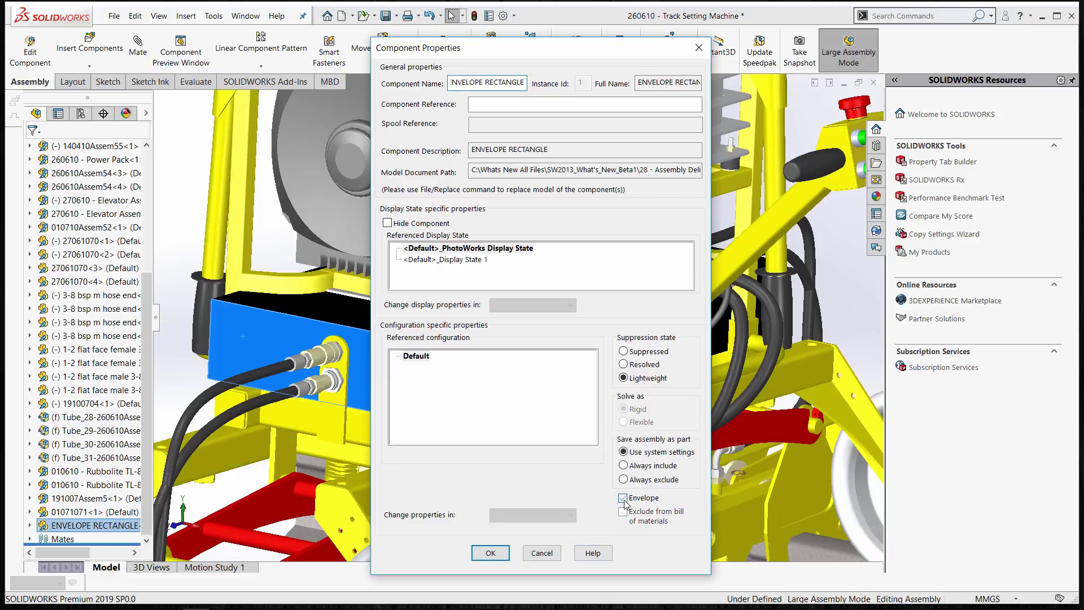
{"action": "left_click", "coordinate": [490, 553]}
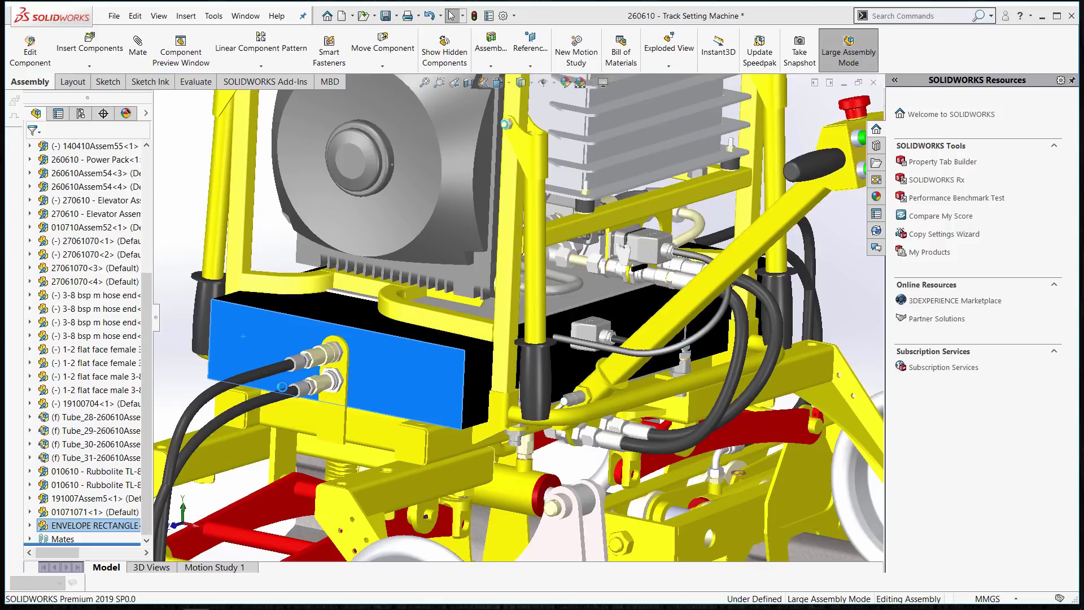
{"action": "scroll", "coordinate": [257, 358], "scroll_direction": "down", "scroll_amount": 1}
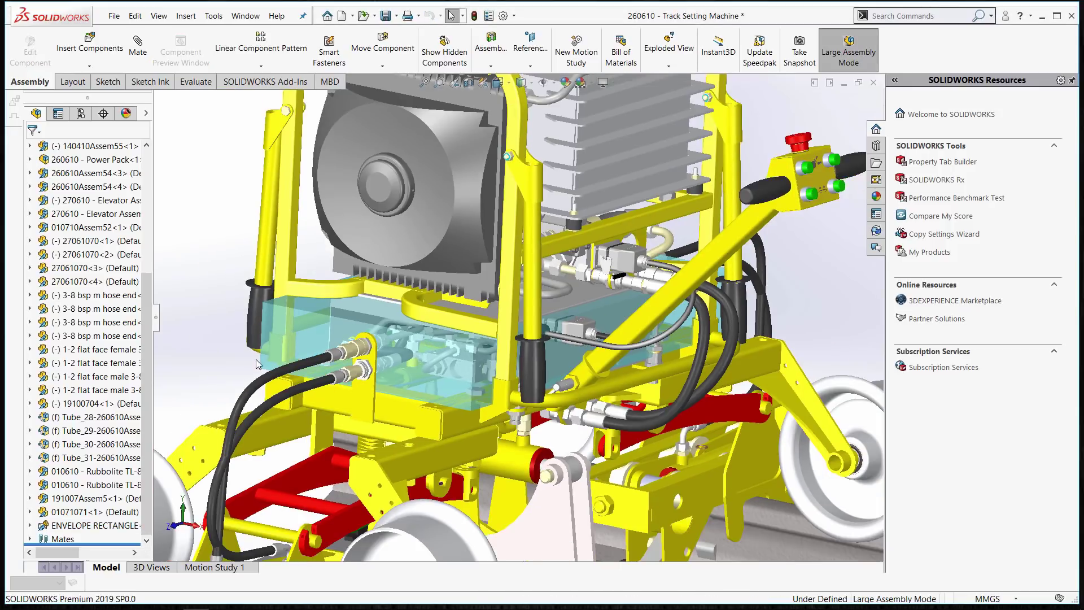
{"action": "scroll", "coordinate": [257, 358], "scroll_direction": "up", "scroll_amount": 2}
{"action": "scroll", "coordinate": [290, 358], "scroll_direction": "down", "scroll_amount": 3}
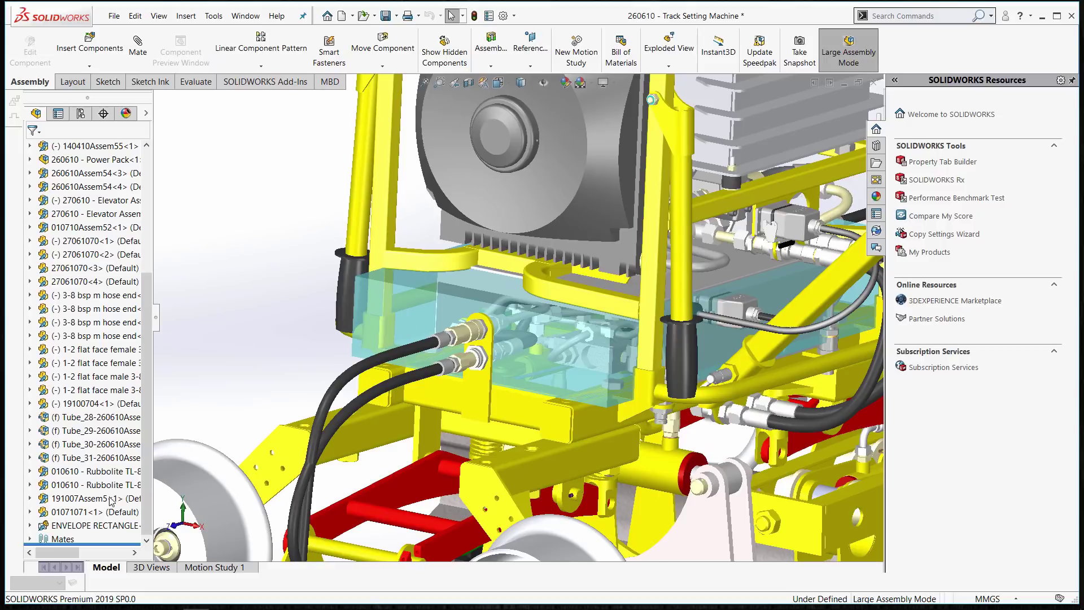
{"action": "mouse_move", "coordinate": [40, 532]}
{"action": "left_click", "coordinate": [503, 16]}
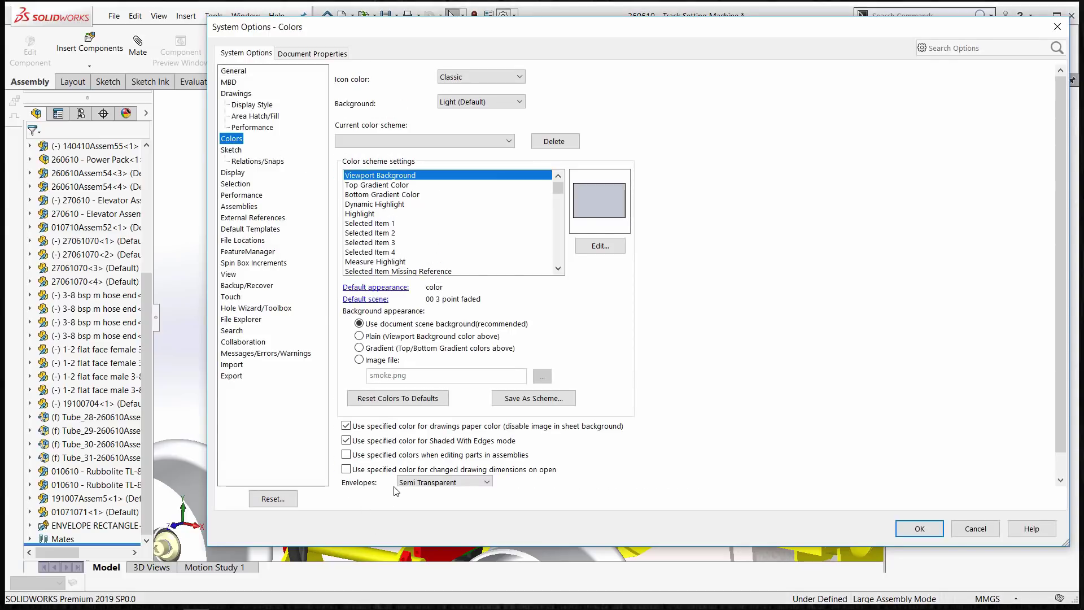
{"action": "left_click", "coordinate": [469, 484]}
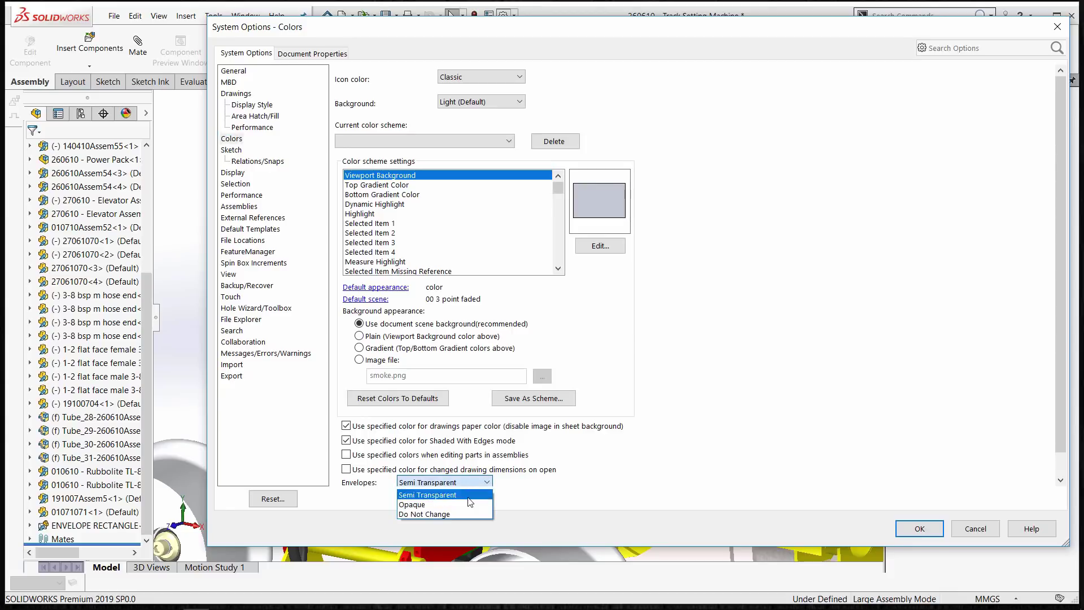
{"action": "left_click", "coordinate": [427, 495]}
{"action": "left_click", "coordinate": [919, 529]}
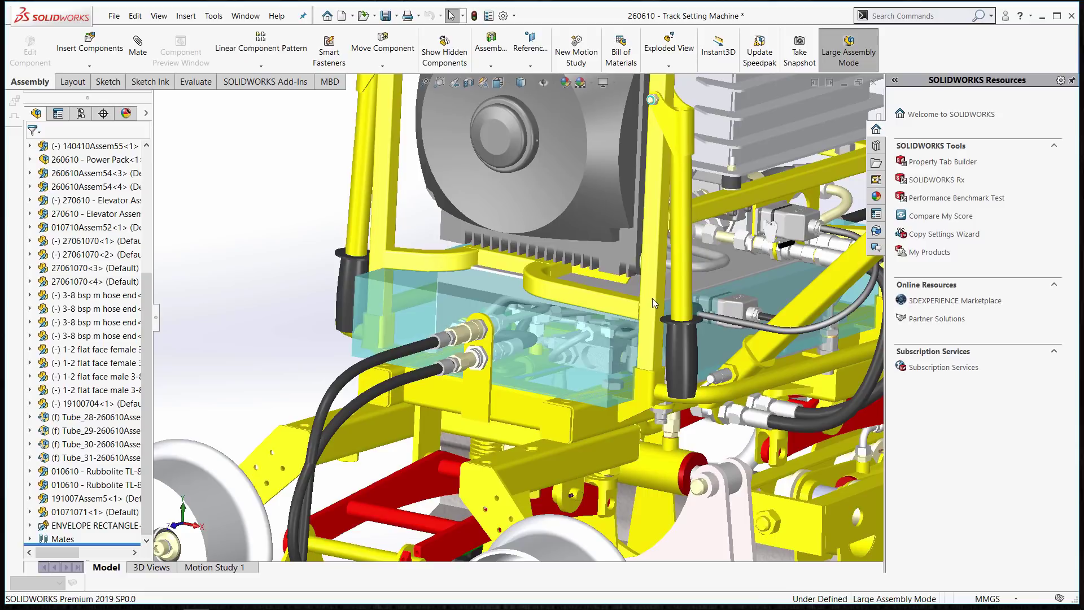
- Open Envelope > Show/Hide Using Envelope for the envelope block
{"action": "middle_click_drag", "start_coordinate": [646, 300], "coordinate": [639, 279]}
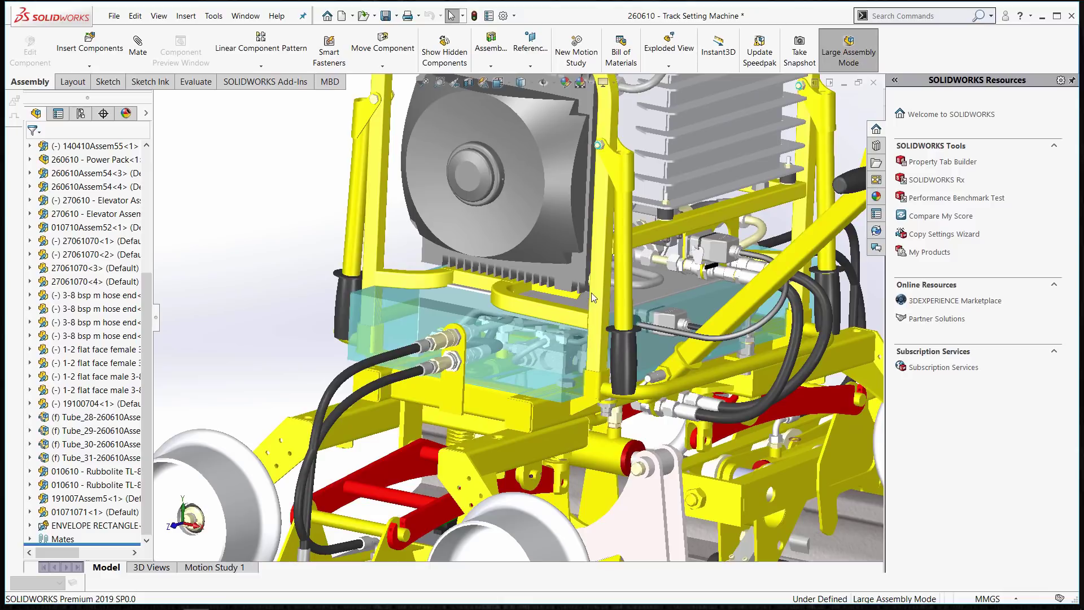
{"action": "right_click", "coordinate": [405, 328]}
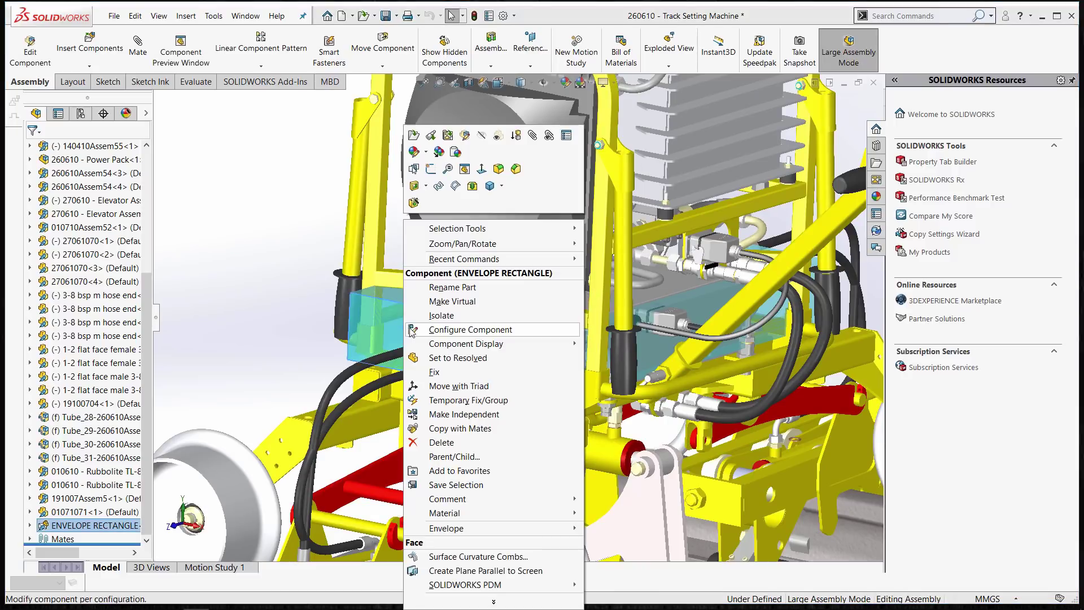
{"action": "mouse_move", "coordinate": [482, 533]}
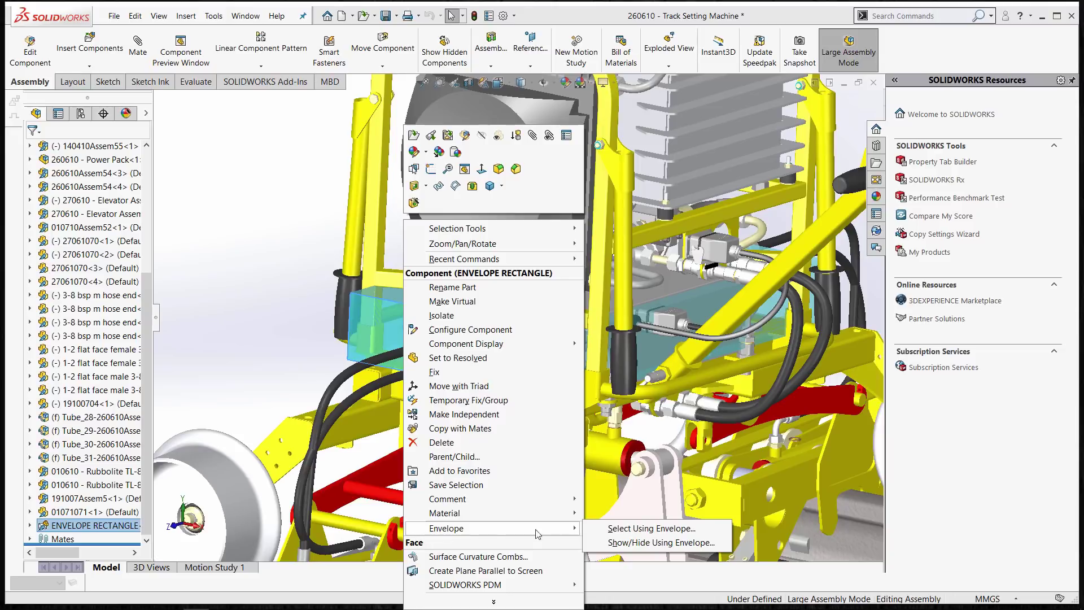
{"action": "left_click", "coordinate": [641, 546]}
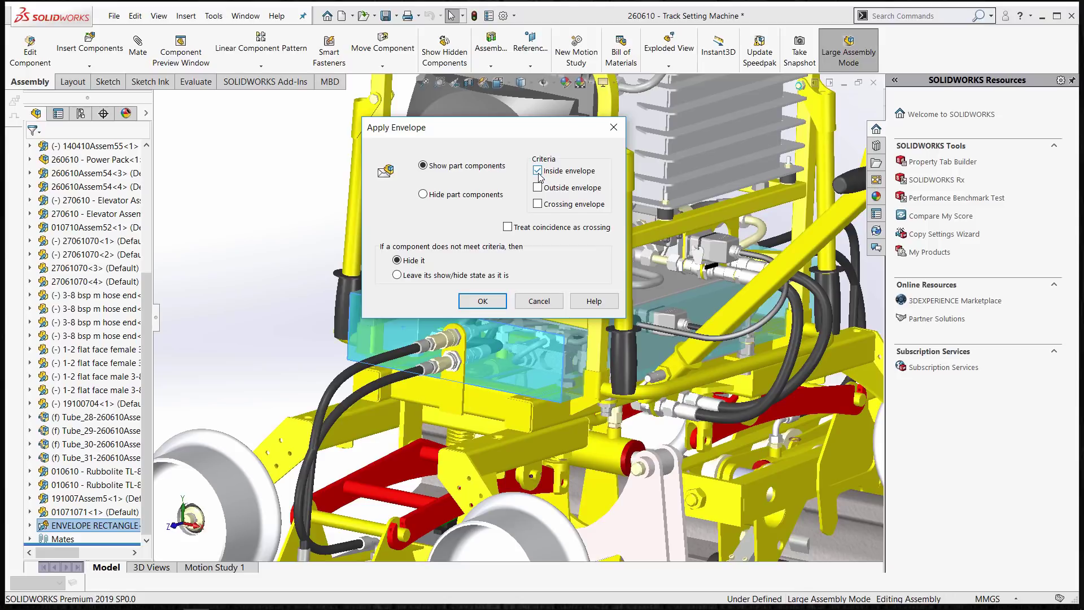
- Set the envelope to hide part components that are inside or crossing it
{"action": "left_click", "coordinate": [423, 195]}
{"action": "left_click", "coordinate": [538, 188]}
{"action": "left_click", "coordinate": [537, 170]}
{"action": "left_click", "coordinate": [538, 170]}
{"action": "left_click", "coordinate": [538, 187]}
{"action": "left_click", "coordinate": [538, 205]}
- Cancel the show/hide settings and open Envelope > Select Using Envelope instead
{"action": "left_click", "coordinate": [543, 302]}
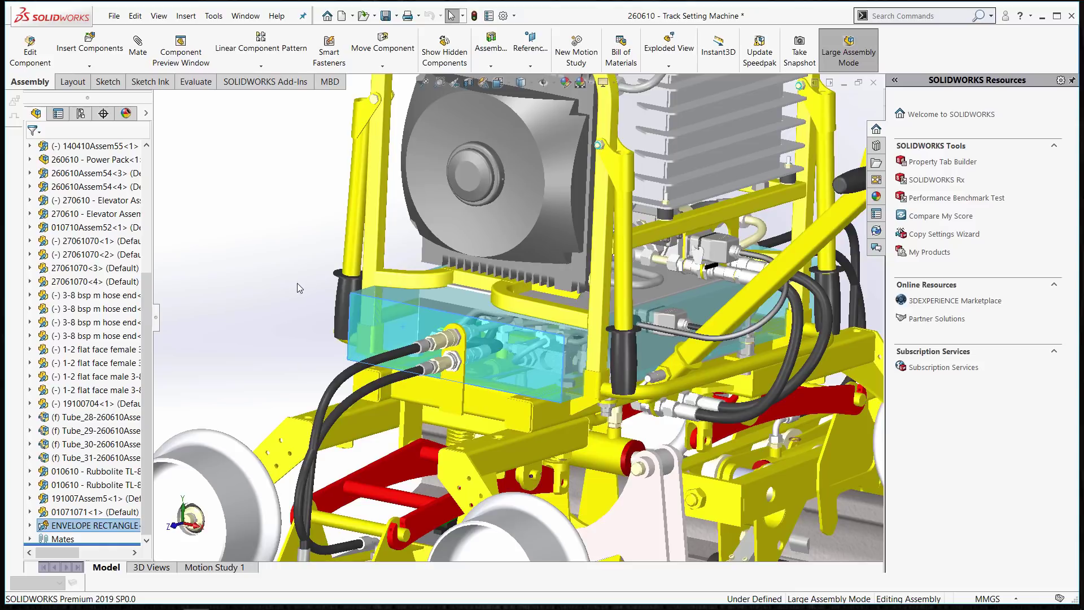
{"action": "left_click", "coordinate": [397, 340]}
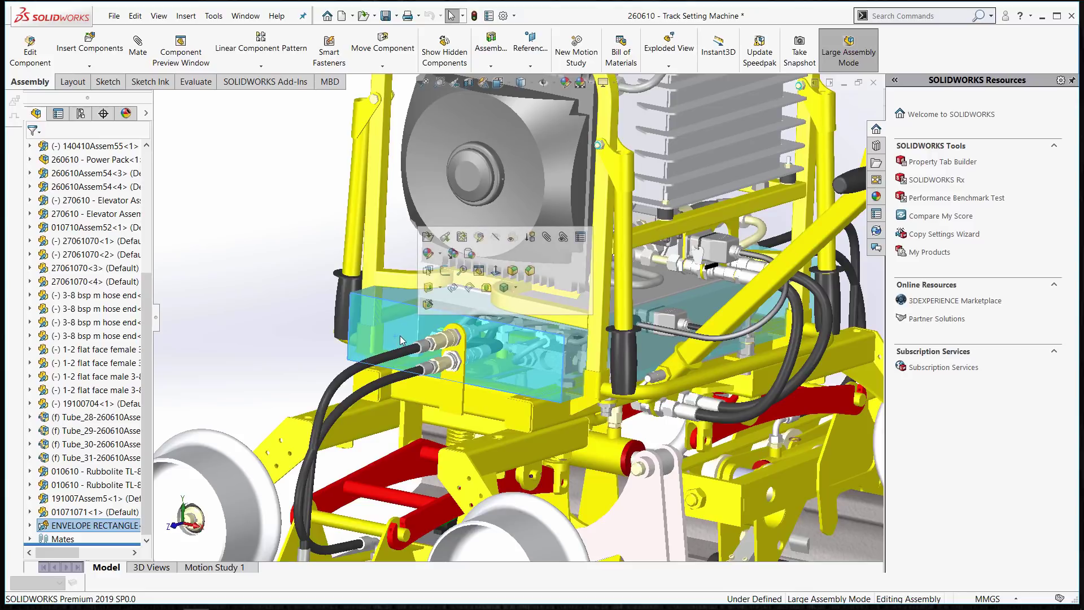
{"action": "right_click", "coordinate": [403, 333]}
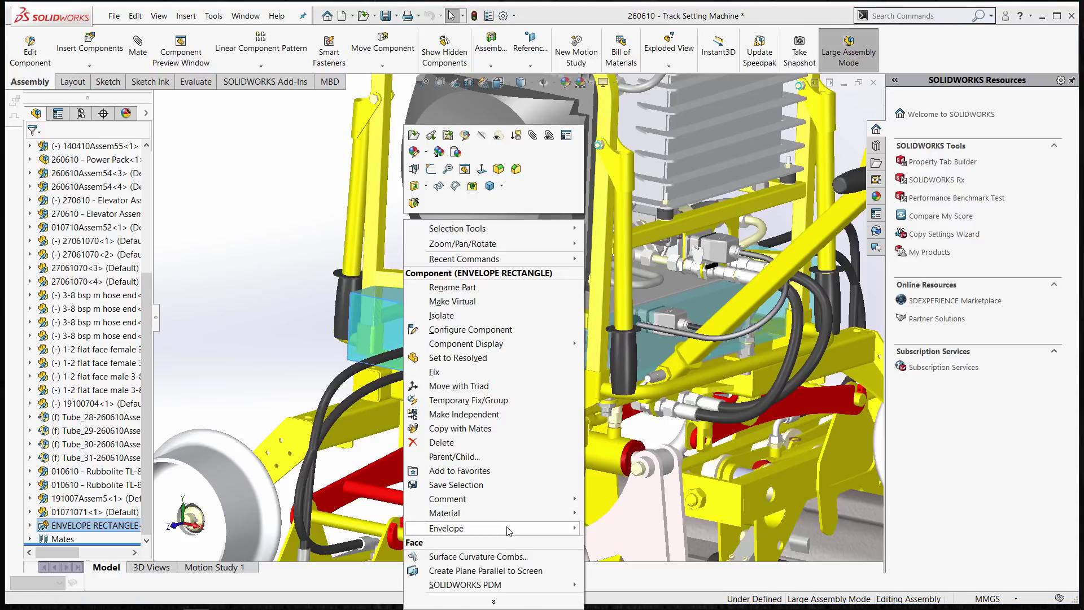
{"action": "mouse_move", "coordinate": [511, 534]}
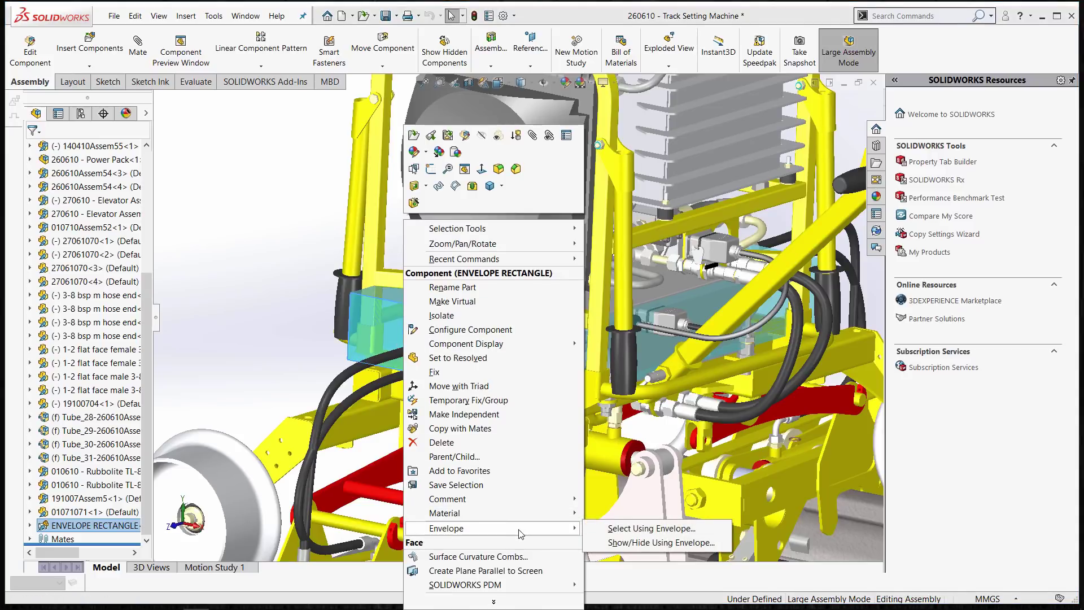
{"action": "left_click", "coordinate": [661, 534]}
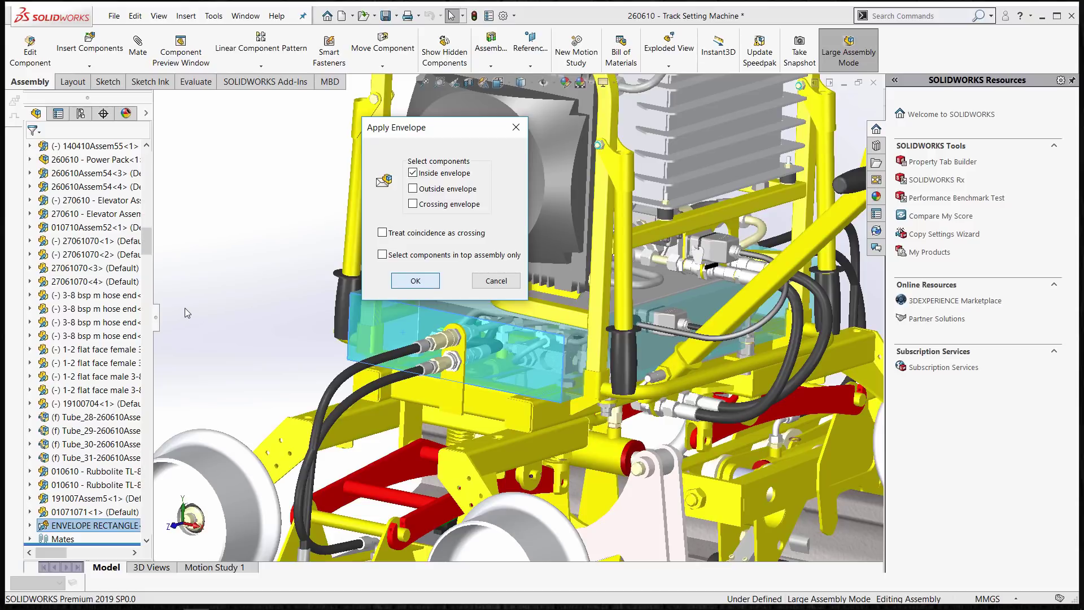
- Accept the Apply Envelope dialog with Inside envelope checked
{"action": "key", "text": "Return"}
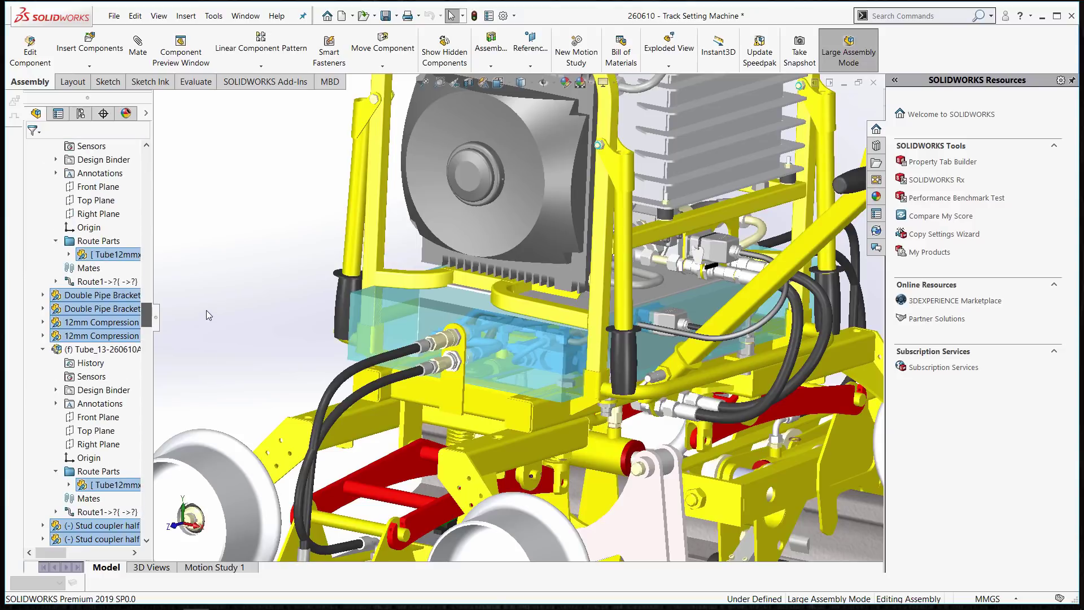
- Suppress the components selected by the envelope
{"action": "right_click", "coordinate": [98, 319]}
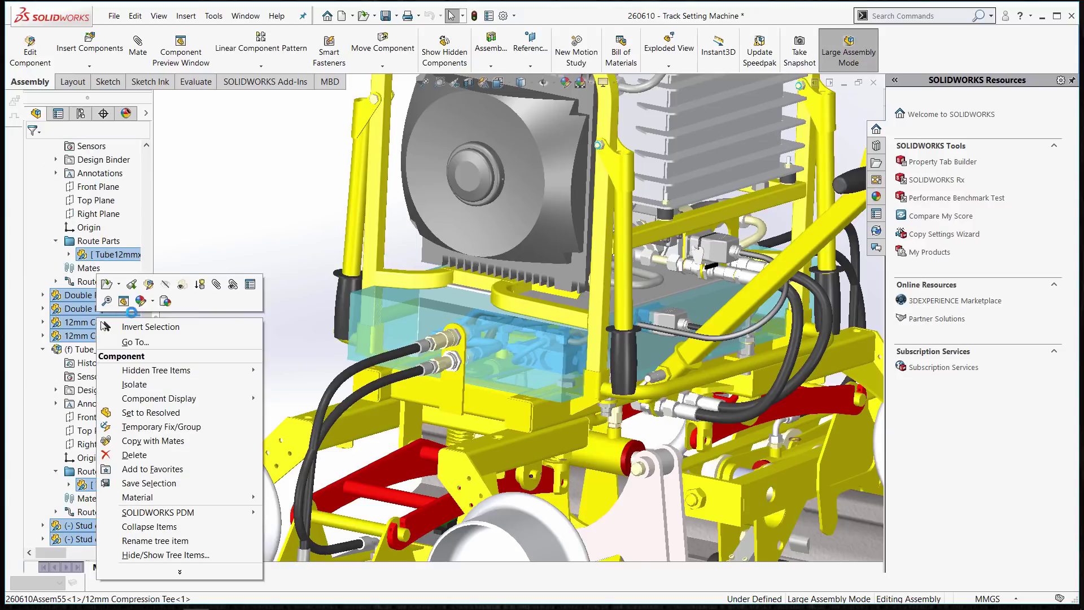
{"action": "left_click", "coordinate": [200, 285]}
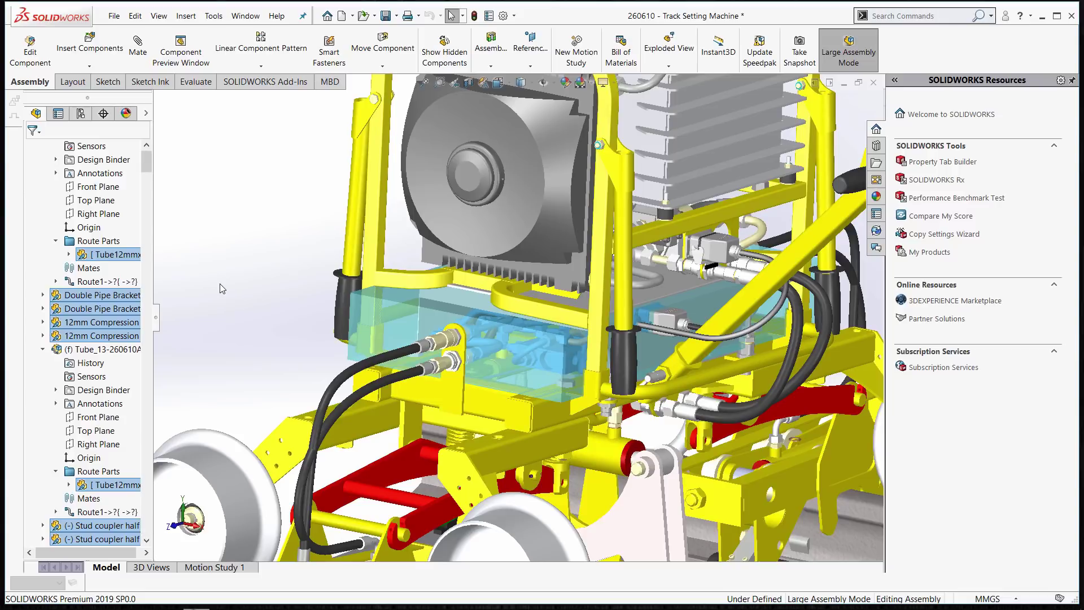
- Add an active assembly configuration named 'without guts' in the ConfigurationManager
{"action": "left_click", "coordinate": [81, 113]}
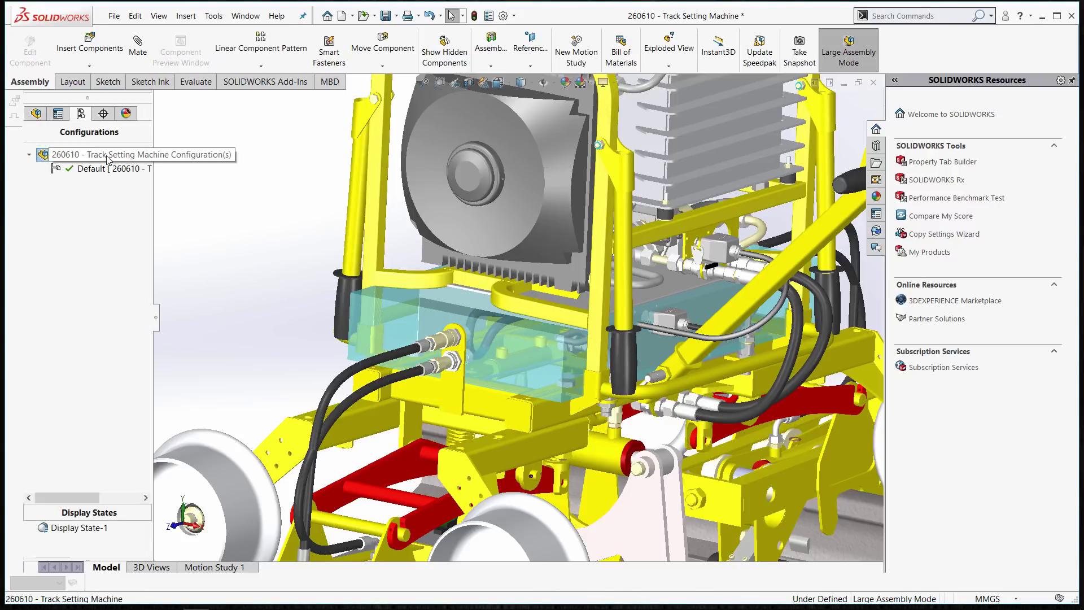
{"action": "right_click", "coordinate": [98, 155]}
{"action": "left_click", "coordinate": [122, 176]}
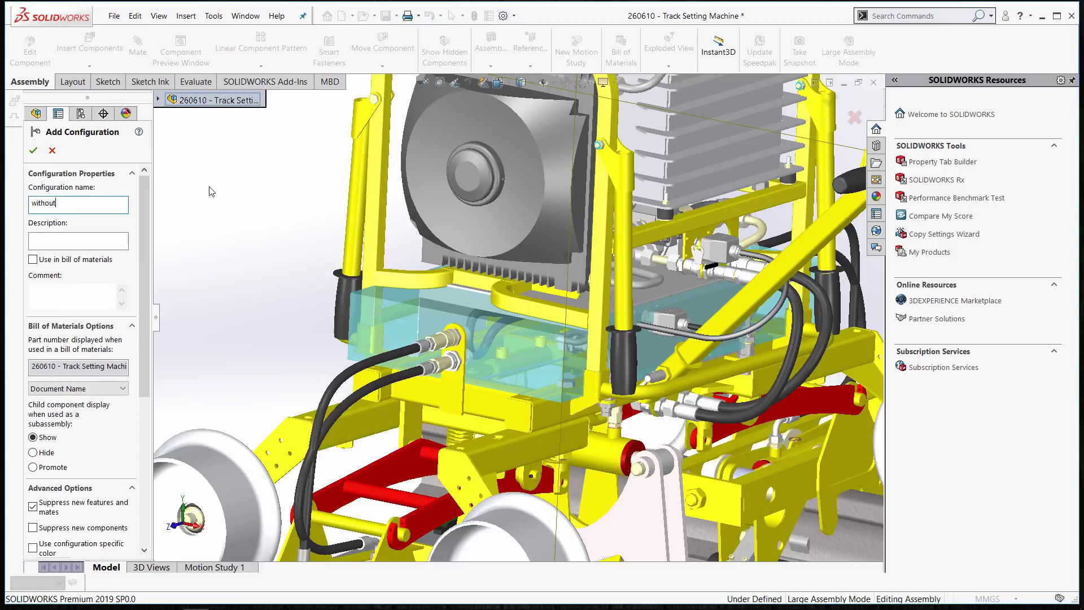
{"action": "type", "text": "without guts"}
{"action": "left_click", "coordinate": [32, 150]}
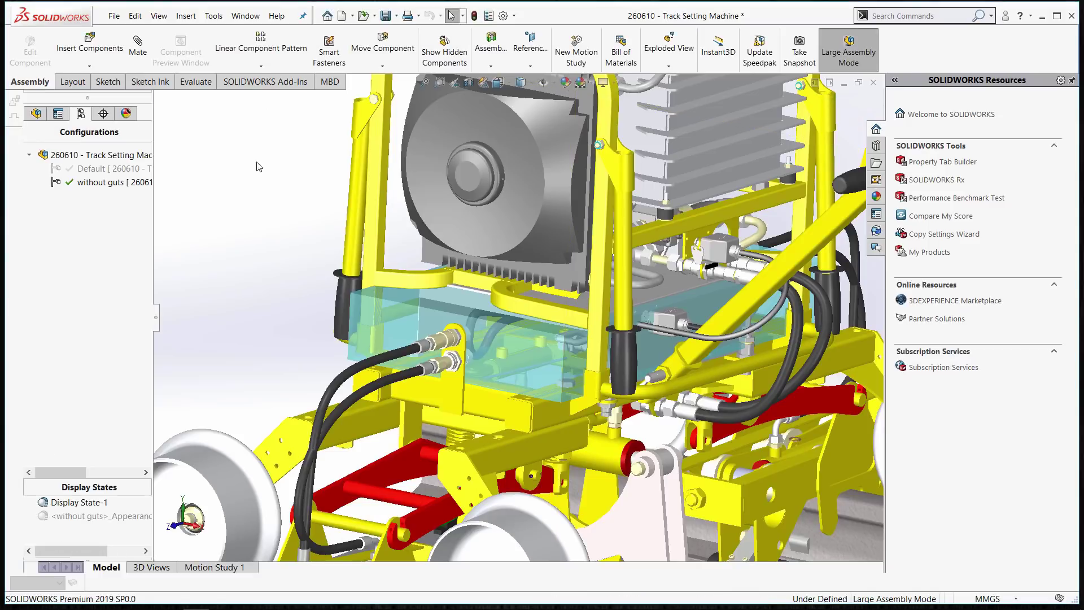
- Zoom to fit, rebuild with Ctrl+B, and zoom in on the machine
{"action": "key", "text": "f"}
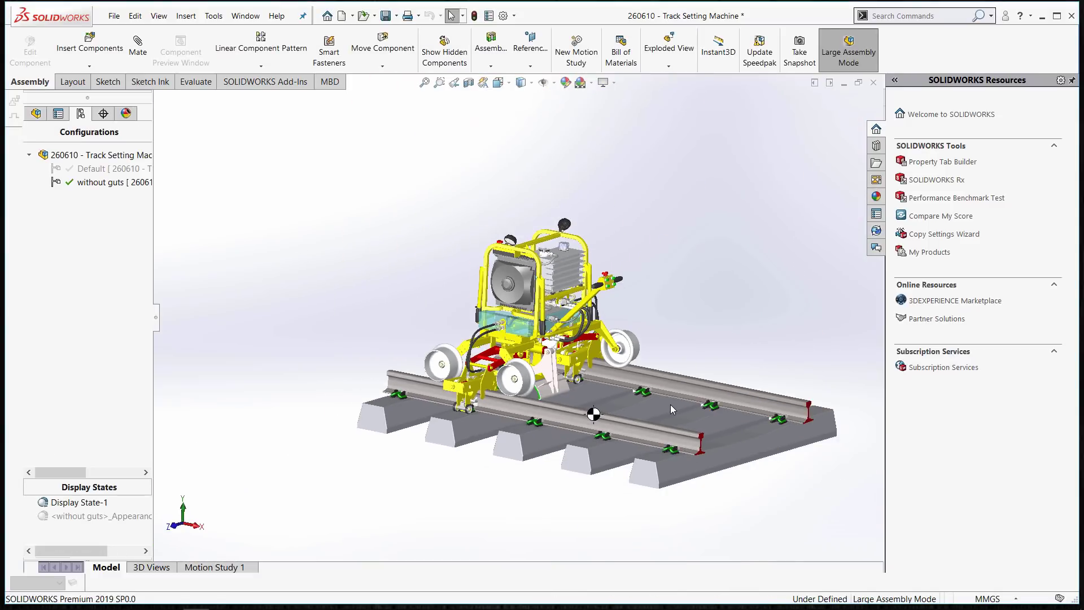
{"action": "scroll", "coordinate": [670, 408], "scroll_direction": "down", "scroll_amount": 2}
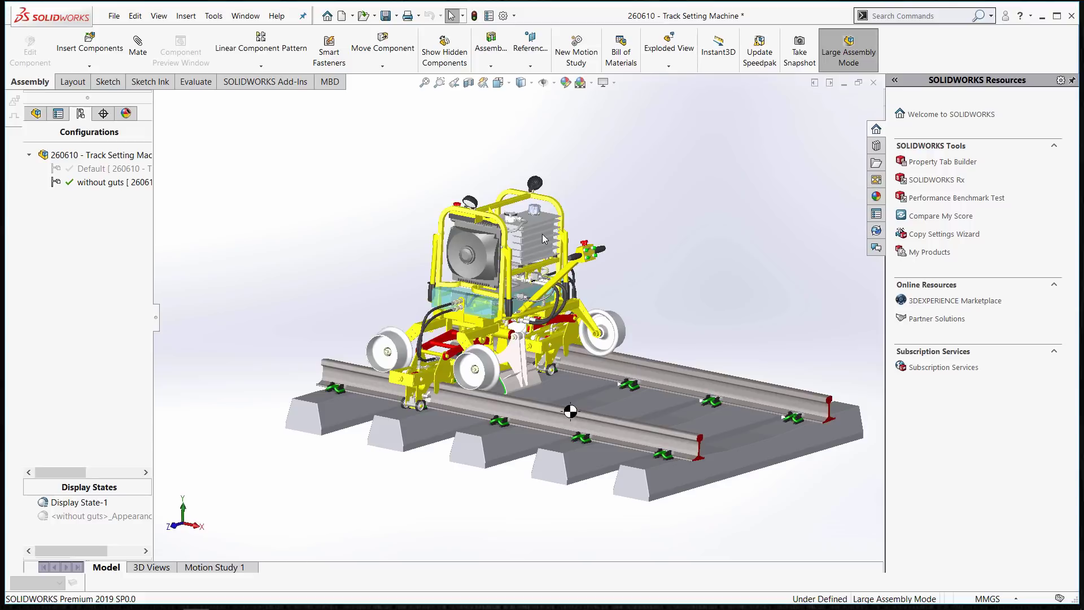
{"action": "key", "text": "ctrl+b"}
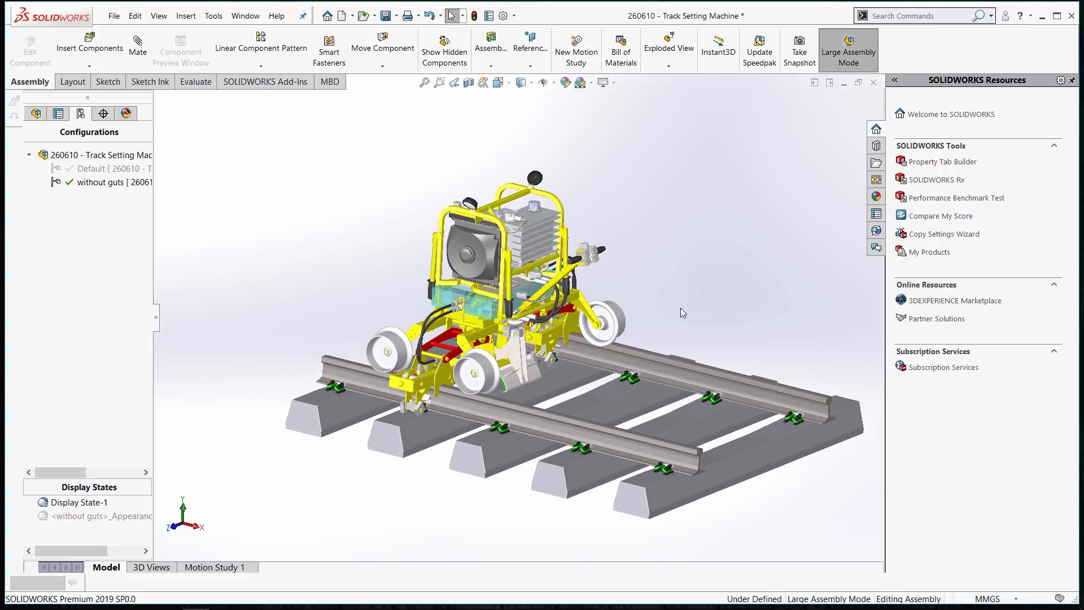
{"action": "scroll", "coordinate": [638, 366], "scroll_direction": "down", "scroll_amount": 3}
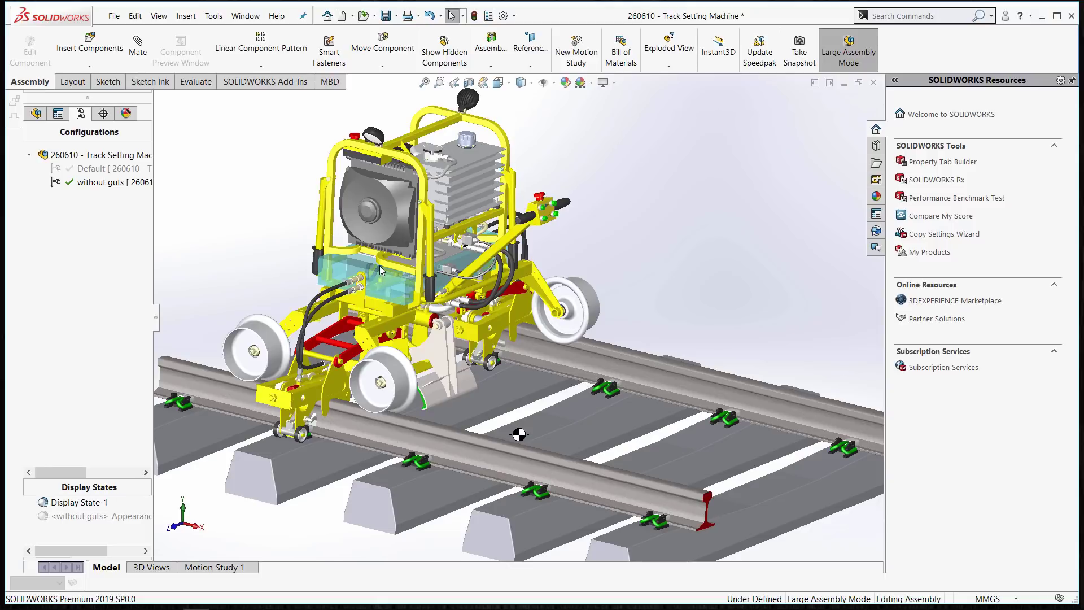
- Check Envelope in the component properties of track component 050310Assem56
{"action": "left_click", "coordinate": [35, 114]}
{"action": "left_click_drag", "start_coordinate": [145, 358], "coordinate": [146, 220]}
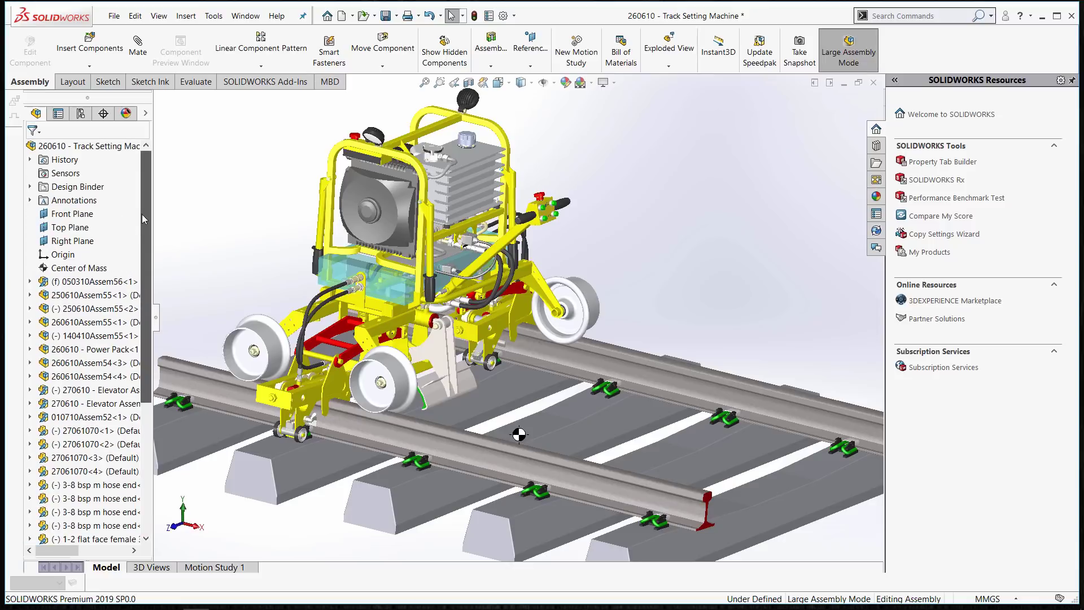
{"action": "right_click", "coordinate": [111, 284]}
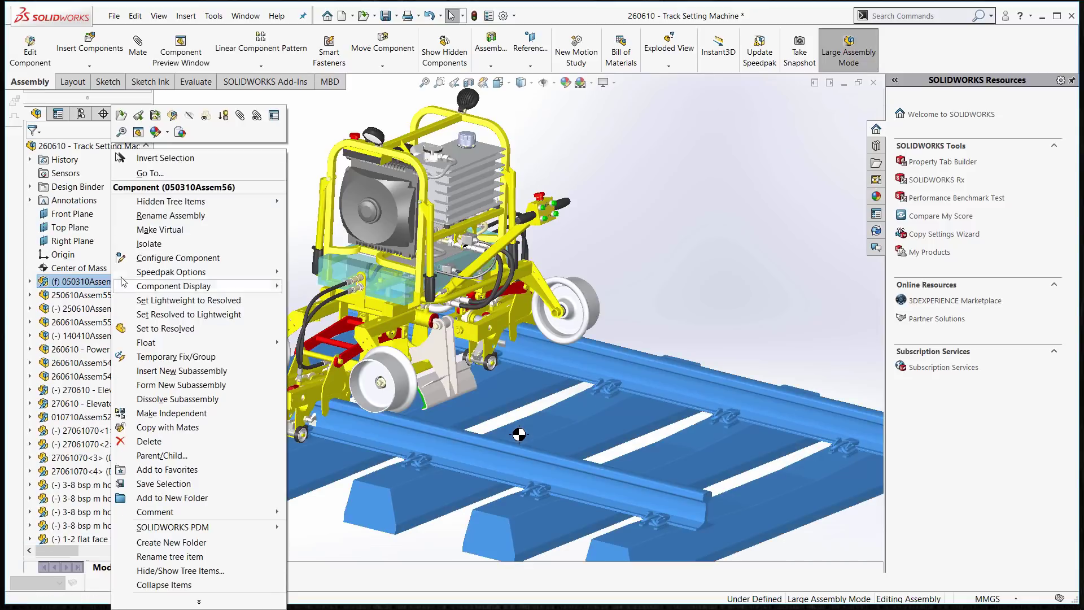
{"action": "left_click", "coordinate": [275, 123]}
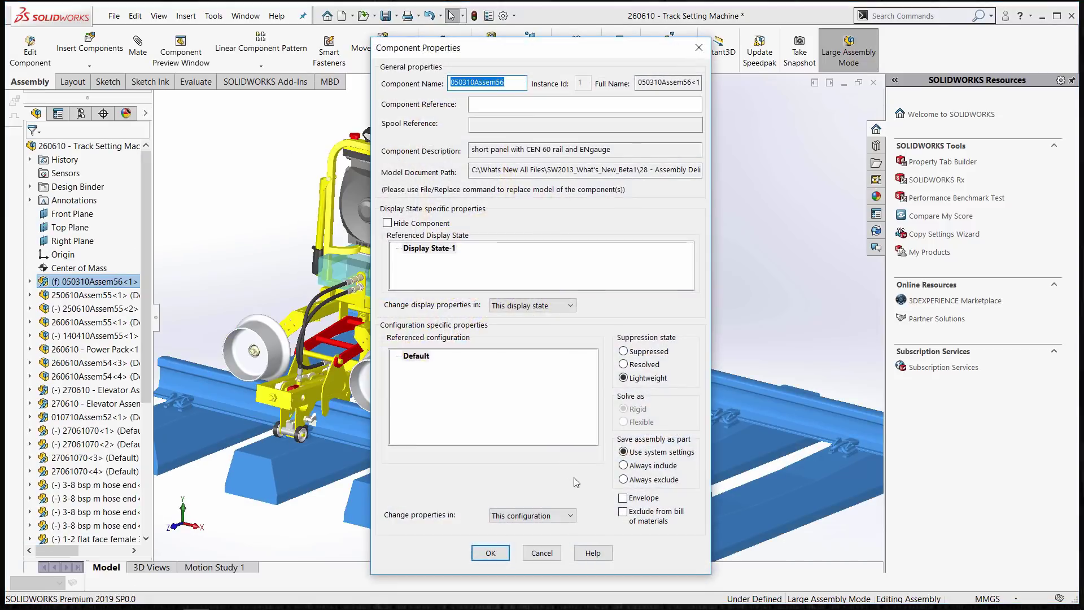
{"action": "left_click", "coordinate": [622, 497]}
{"action": "left_click", "coordinate": [491, 554]}
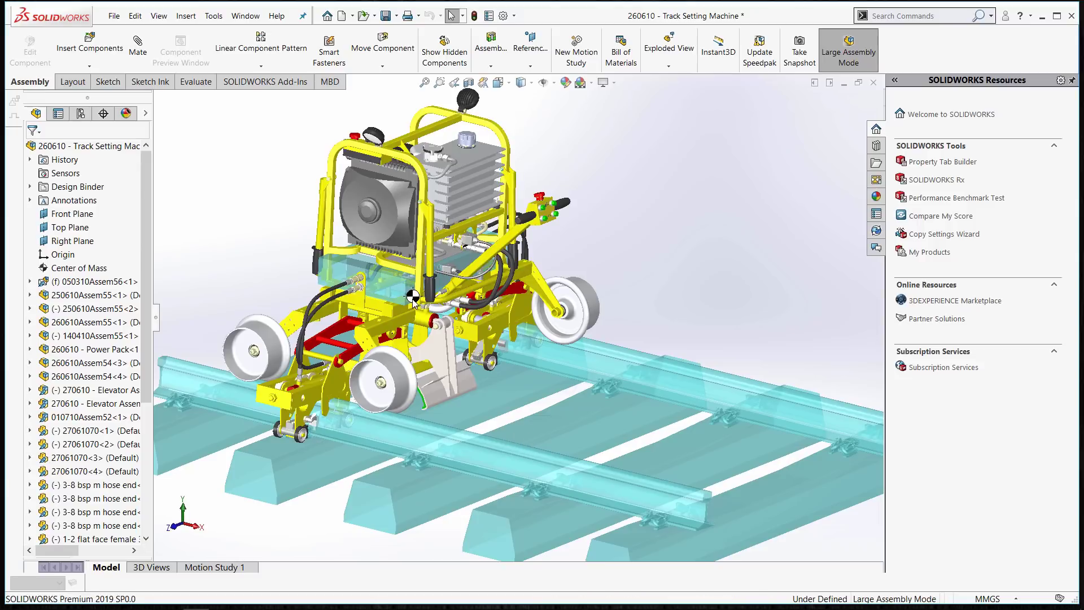
{"action": "left_click_drag", "start_coordinate": [555, 313], "coordinate": [549, 325]}
{"action": "scroll", "coordinate": [401, 306], "scroll_direction": "up", "scroll_amount": 2}
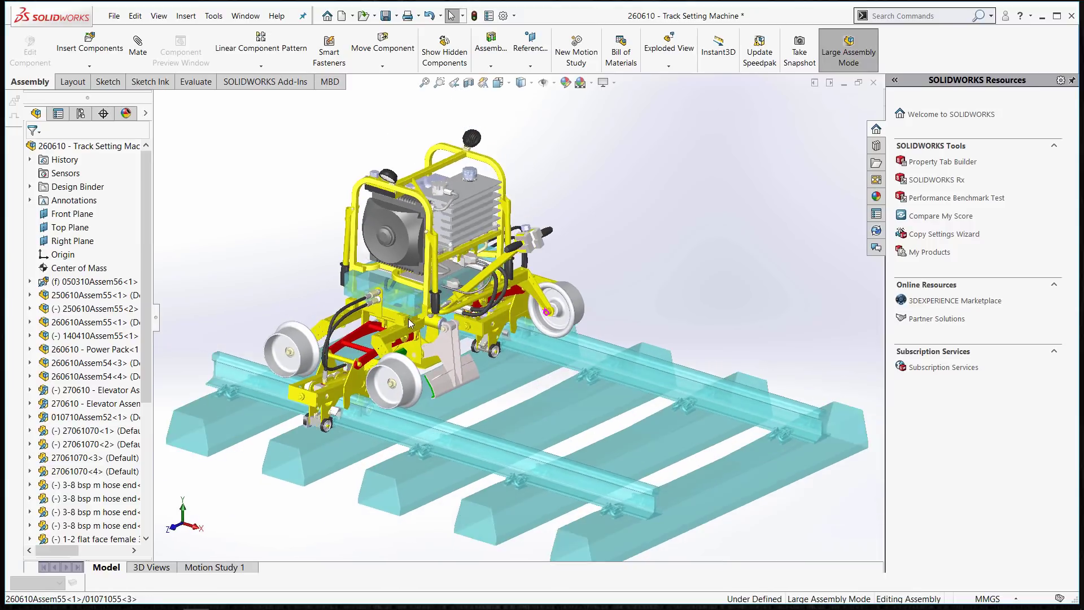
{"action": "scroll", "coordinate": [418, 317], "scroll_direction": "down", "scroll_amount": 5}
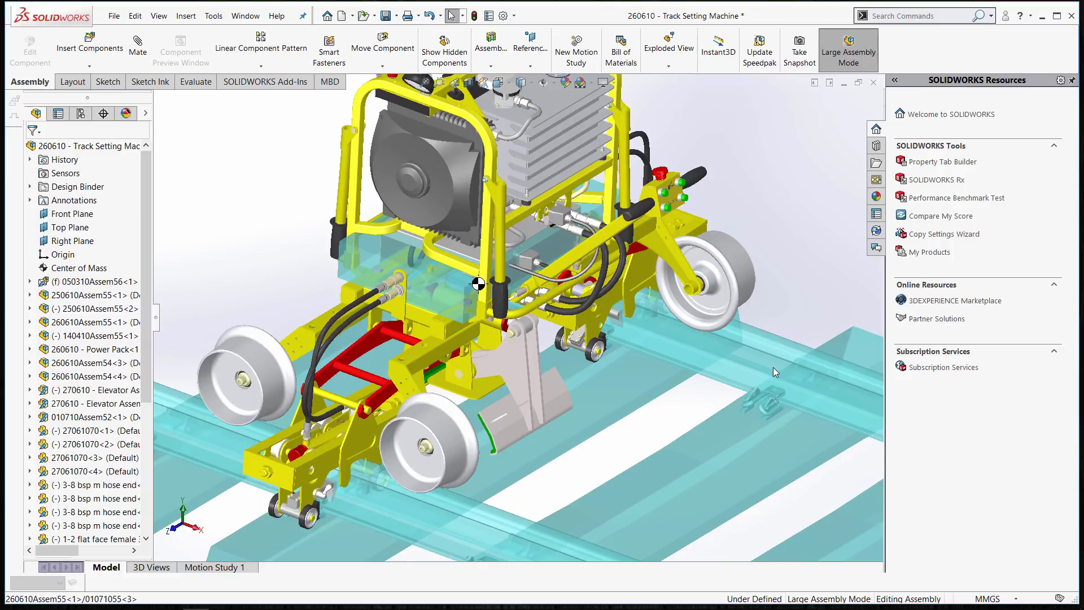
{"action": "scroll", "coordinate": [772, 367], "scroll_direction": "up", "scroll_amount": 5}
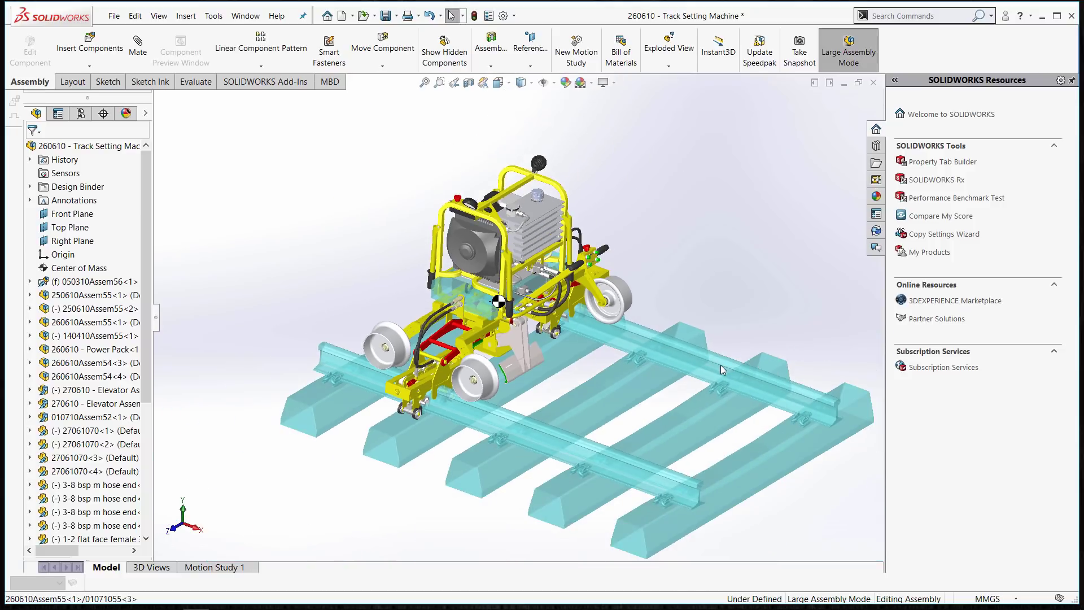
{"action": "scroll", "coordinate": [723, 361], "scroll_direction": "down", "scroll_amount": 2}
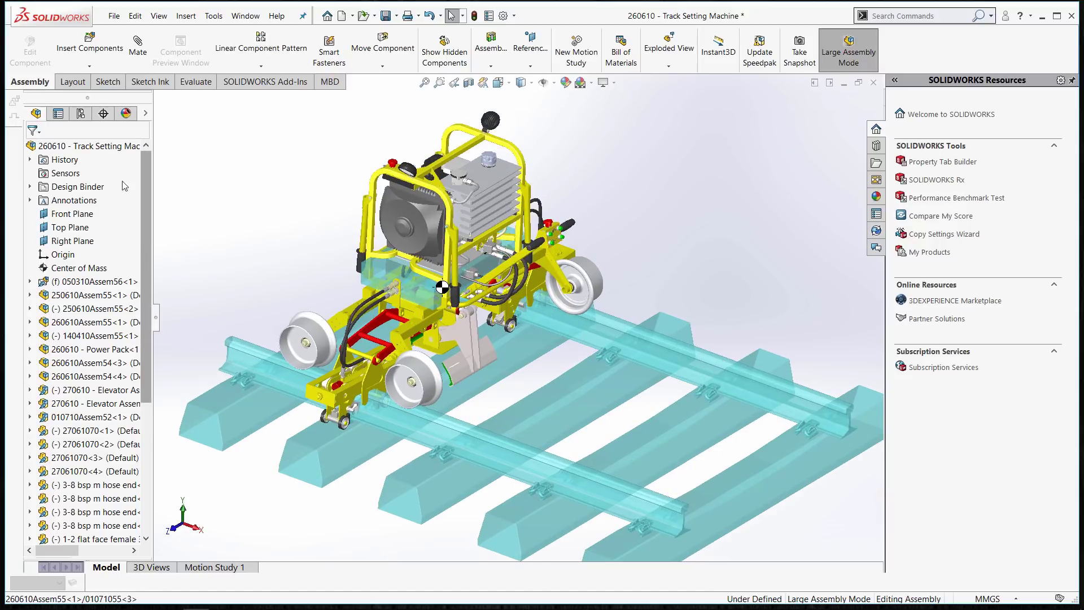
{"action": "right_click", "coordinate": [113, 148]}
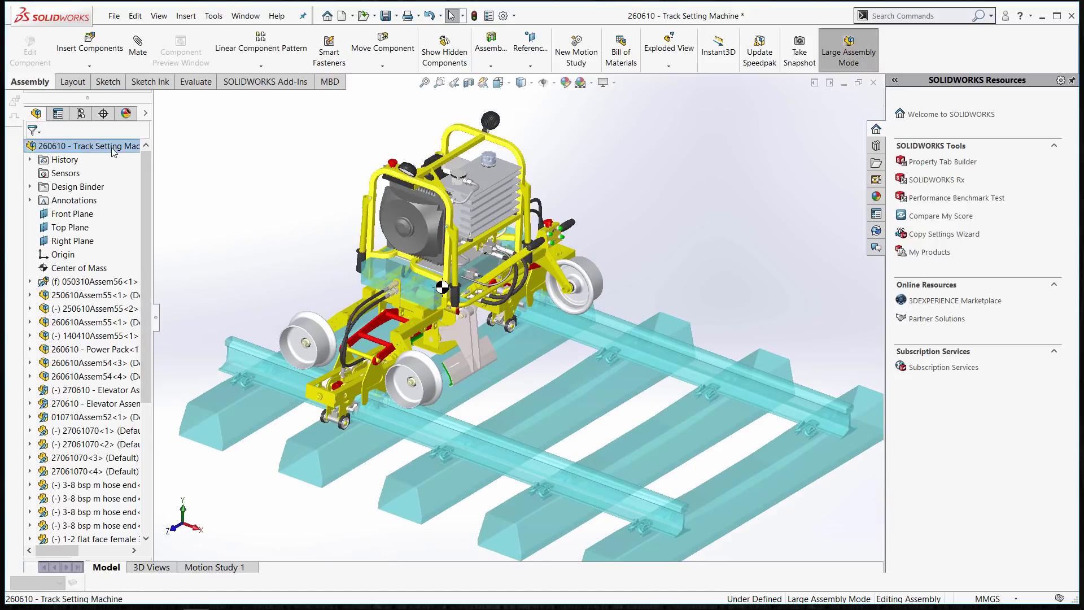
- Open Sheet1 of the Track Setting Machine drawing, showing the 20-item bill of materials
{"action": "left_click", "coordinate": [122, 115]}
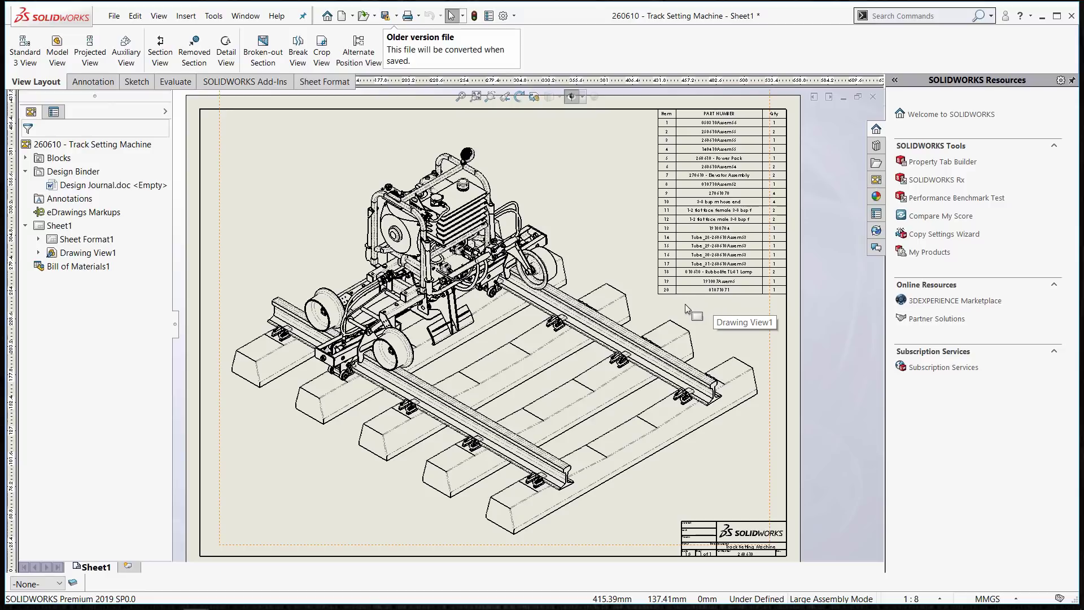
- Turn on Show Envelope in Drawing View1's properties so the envelope track appears
{"action": "left_click", "coordinate": [588, 256]}
{"action": "right_click", "coordinate": [588, 257]}
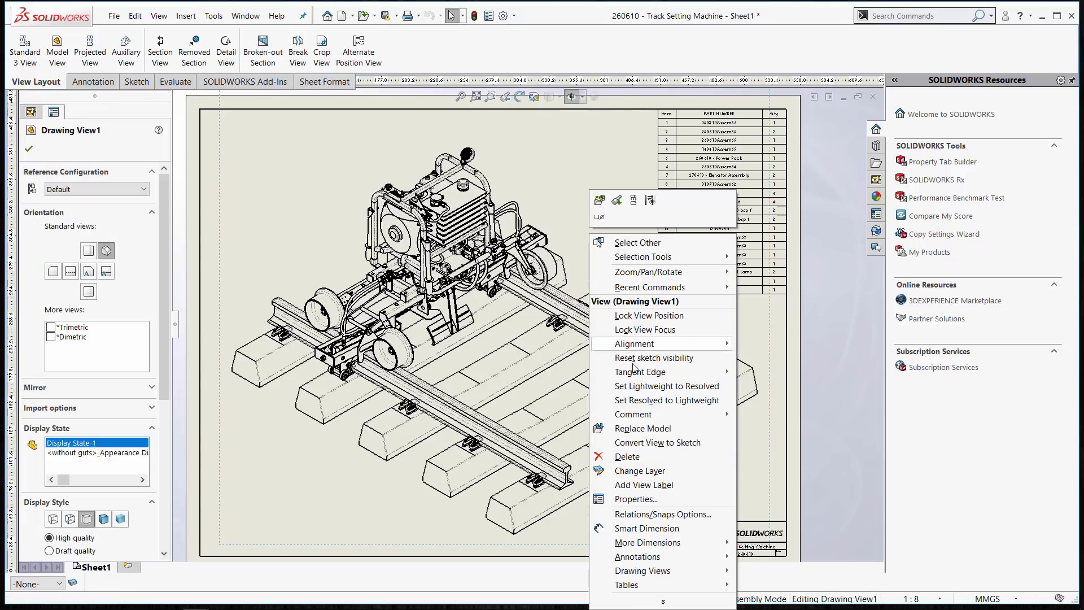
{"action": "left_click", "coordinate": [649, 503]}
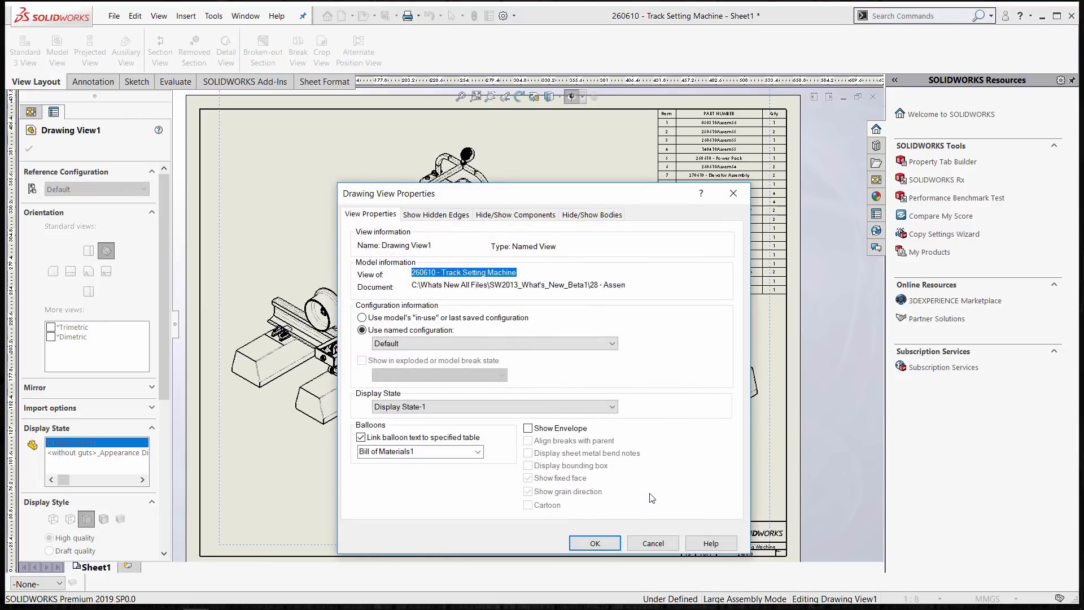
{"action": "left_click", "coordinate": [528, 428]}
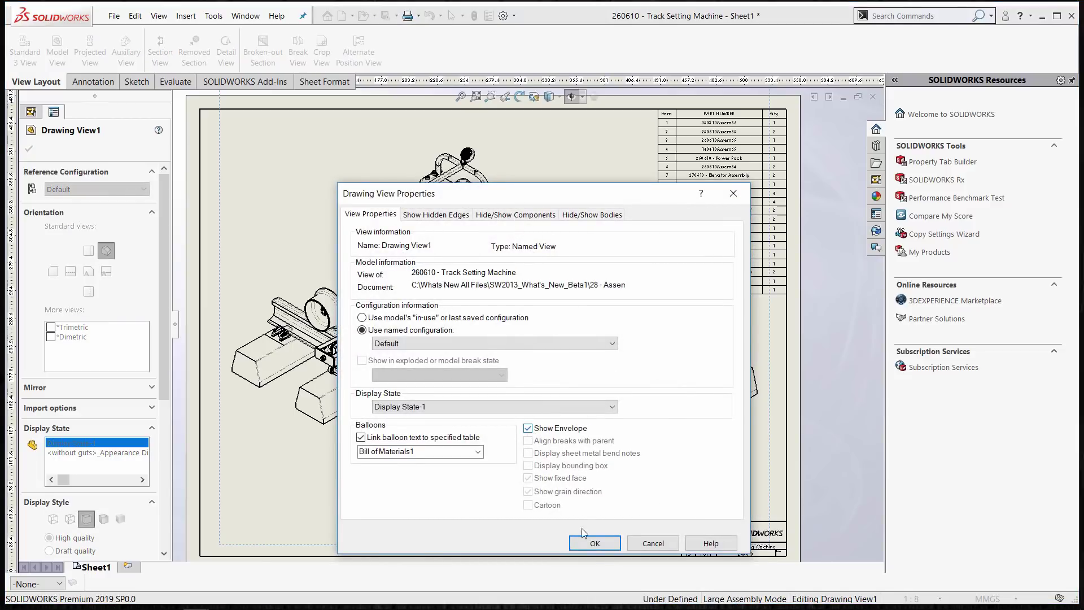
{"action": "left_click", "coordinate": [601, 548]}
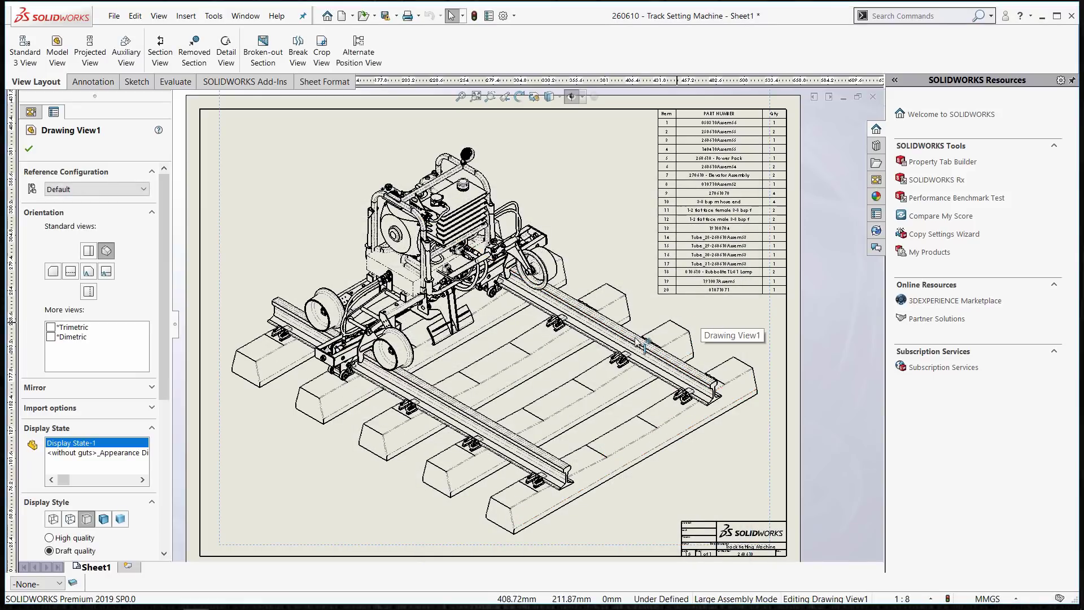
- Zoom and pan around Drawing View1 to inspect the track's sleepers and rails
{"action": "scroll", "coordinate": [579, 395], "scroll_direction": "up", "scroll_amount": 2}
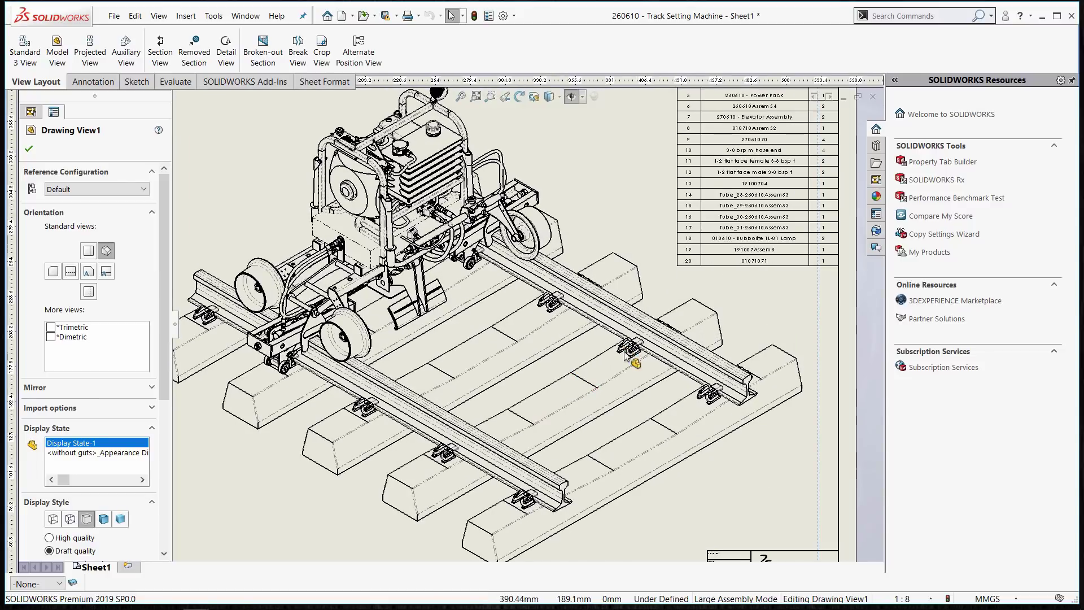
{"action": "scroll", "coordinate": [662, 444], "scroll_direction": "down", "scroll_amount": 2}
{"action": "scroll", "coordinate": [554, 409], "scroll_direction": "up", "scroll_amount": 3}
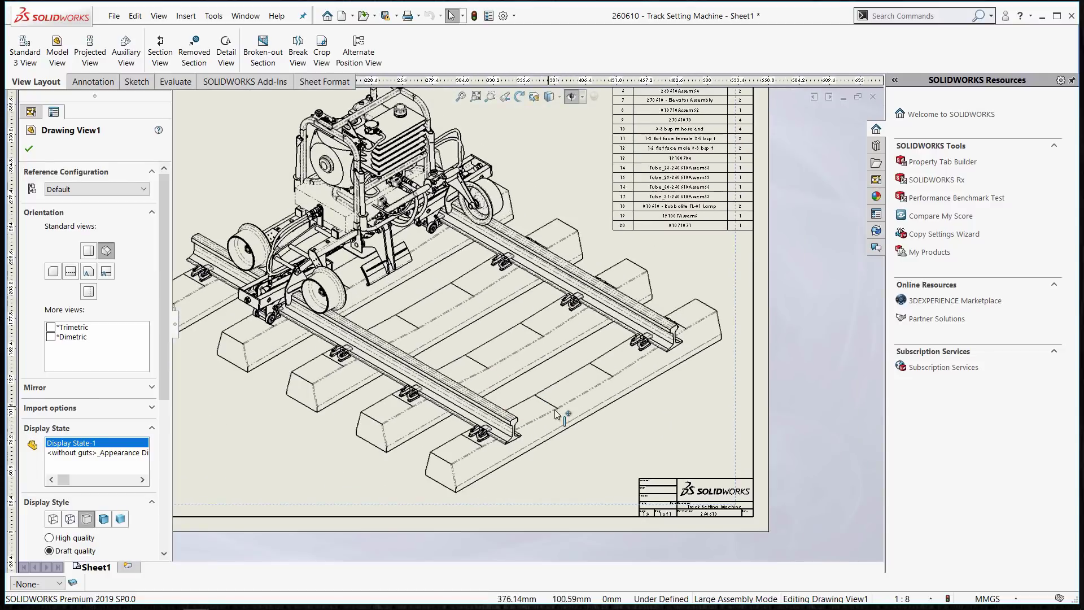
{"action": "scroll", "coordinate": [576, 418], "scroll_direction": "up", "scroll_amount": 1}
{"action": "scroll", "coordinate": [571, 372], "scroll_direction": "up", "scroll_amount": 1}
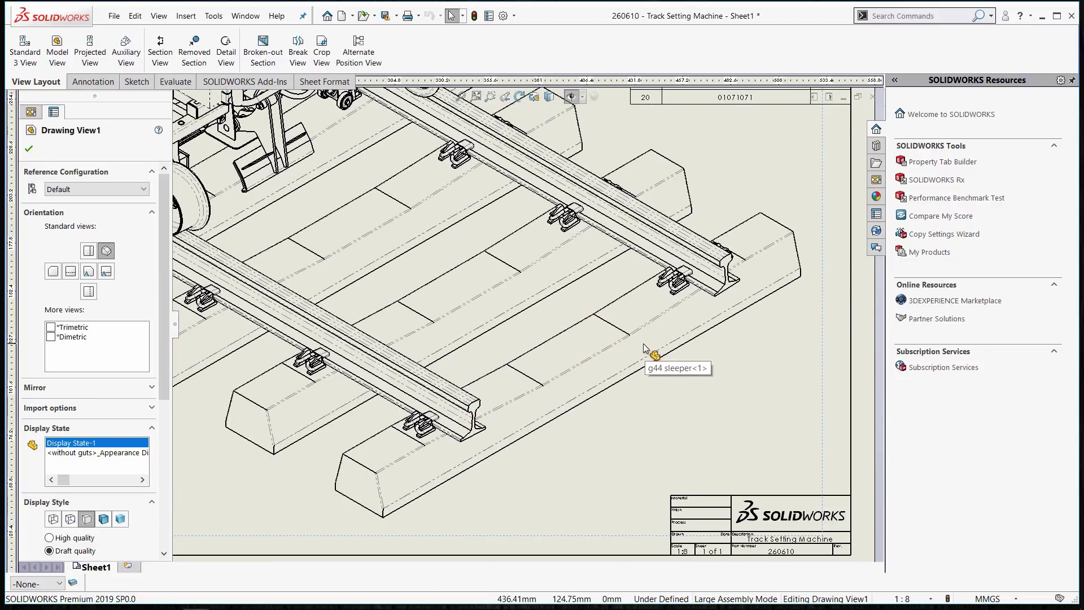
{"action": "scroll", "coordinate": [560, 297], "scroll_direction": "down", "scroll_amount": 2}
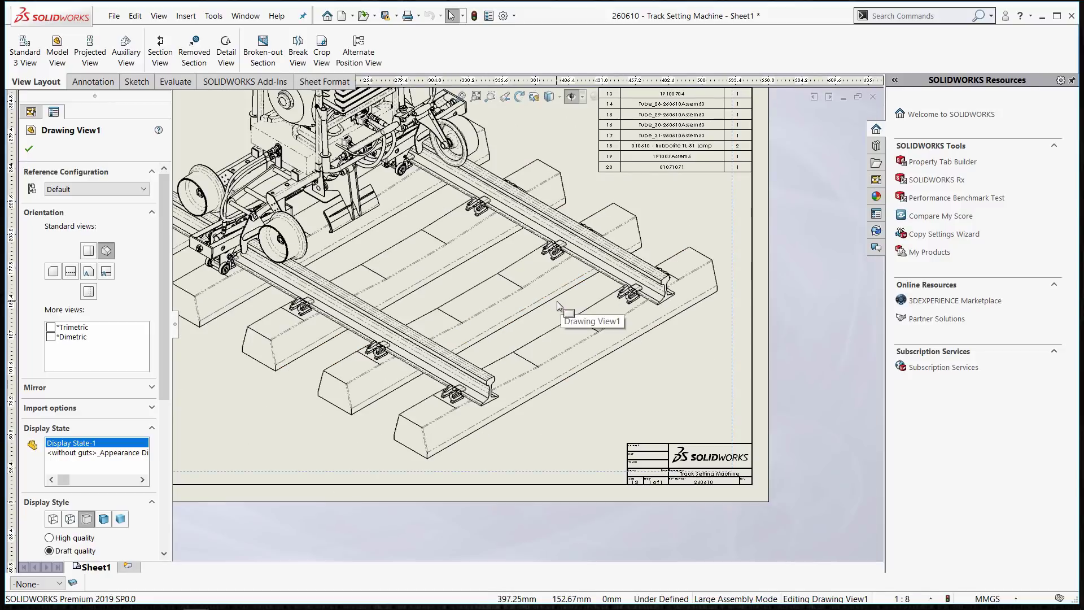
{"action": "middle_click_drag", "start_coordinate": [483, 247], "coordinate": [496, 285]}
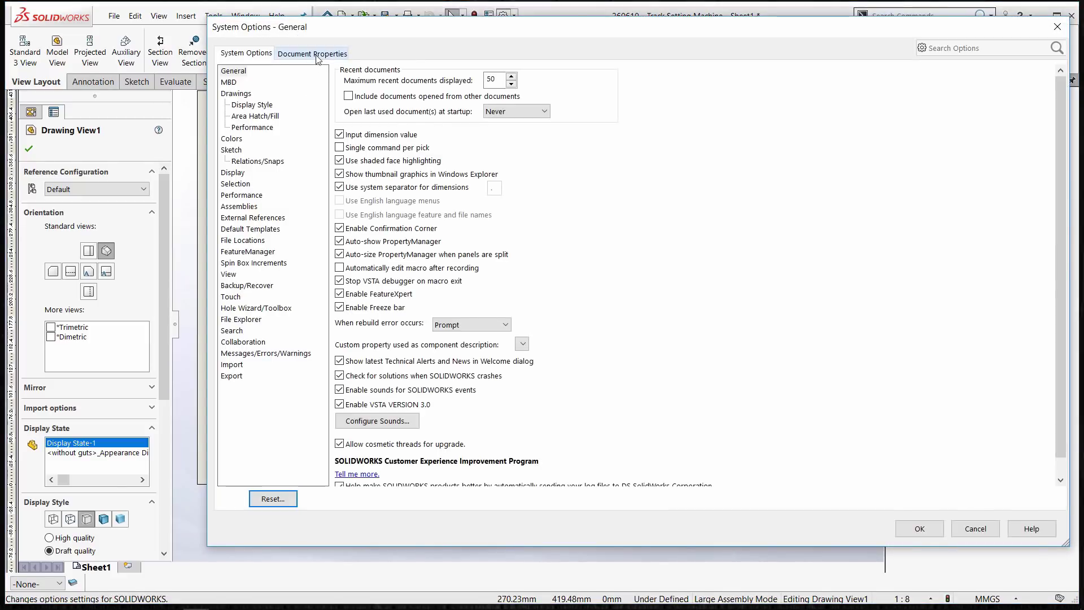
- Review the Phantom line style under Document Properties > Line Style, then close Options
{"action": "left_click", "coordinate": [314, 53]}
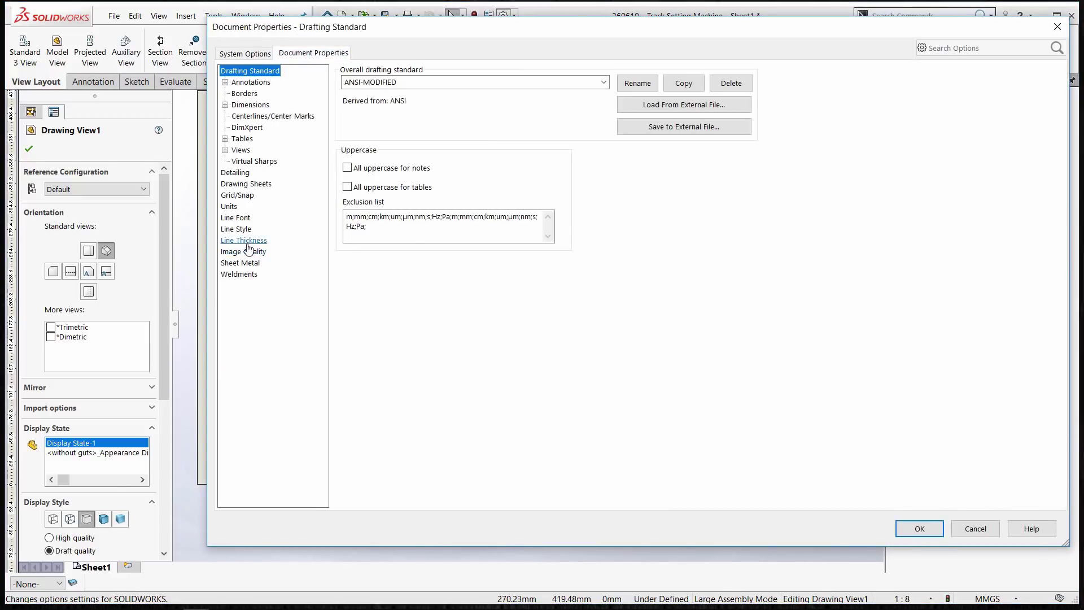
{"action": "left_click", "coordinate": [236, 229]}
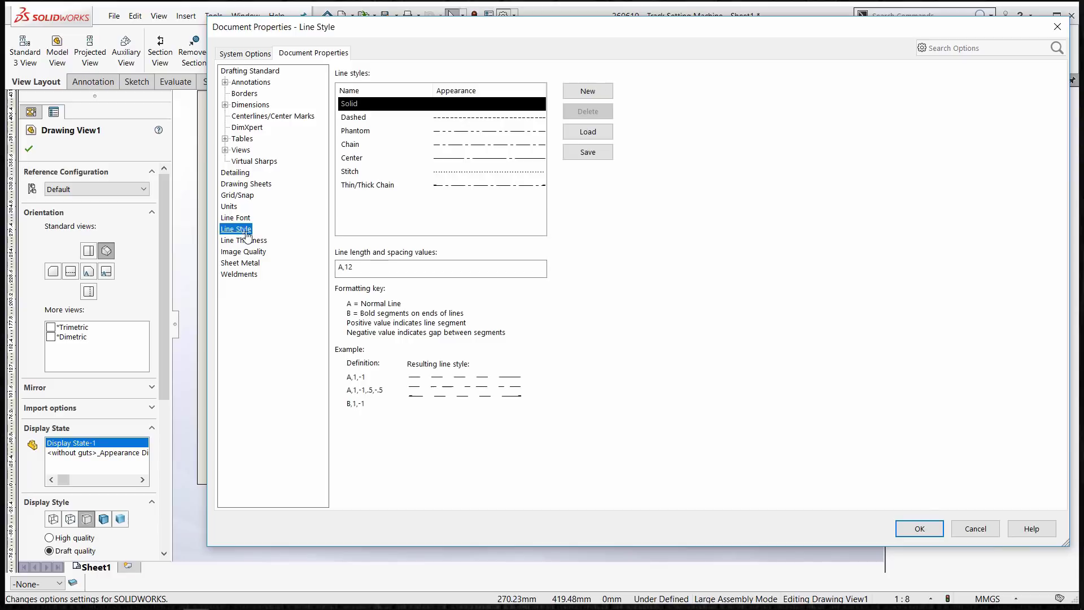
{"action": "left_click", "coordinate": [358, 132]}
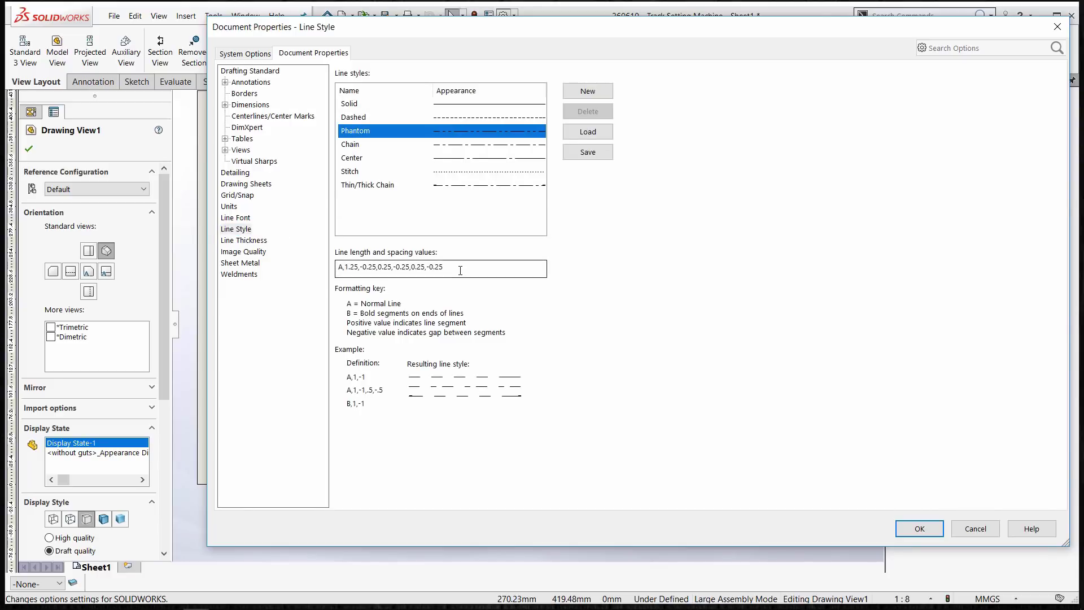
{"action": "left_click", "coordinate": [912, 525]}
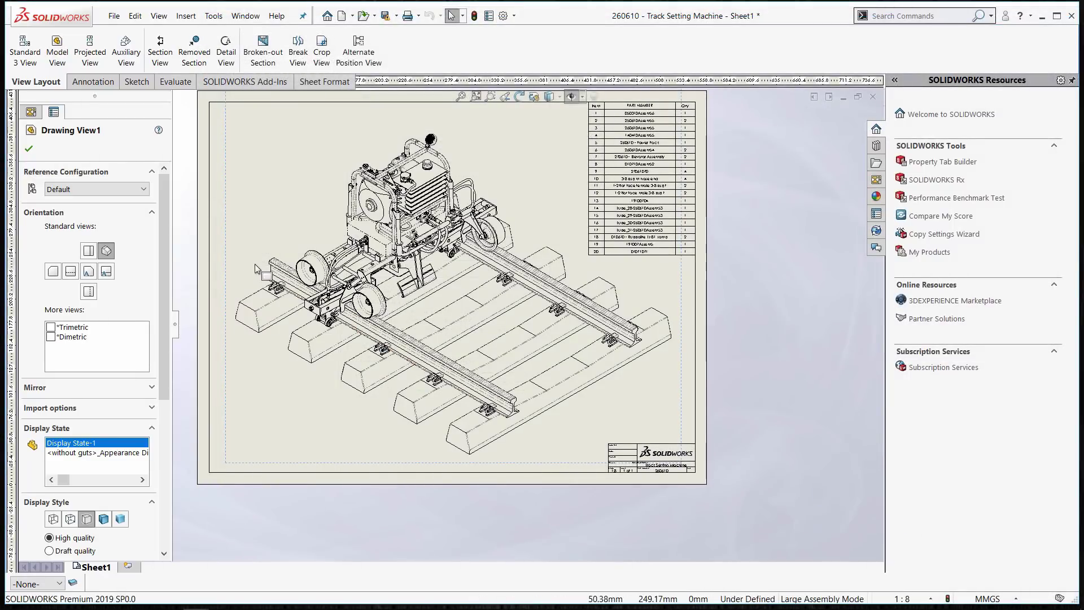
{"action": "scroll", "coordinate": [714, 307], "scroll_direction": "down", "scroll_amount": 2}
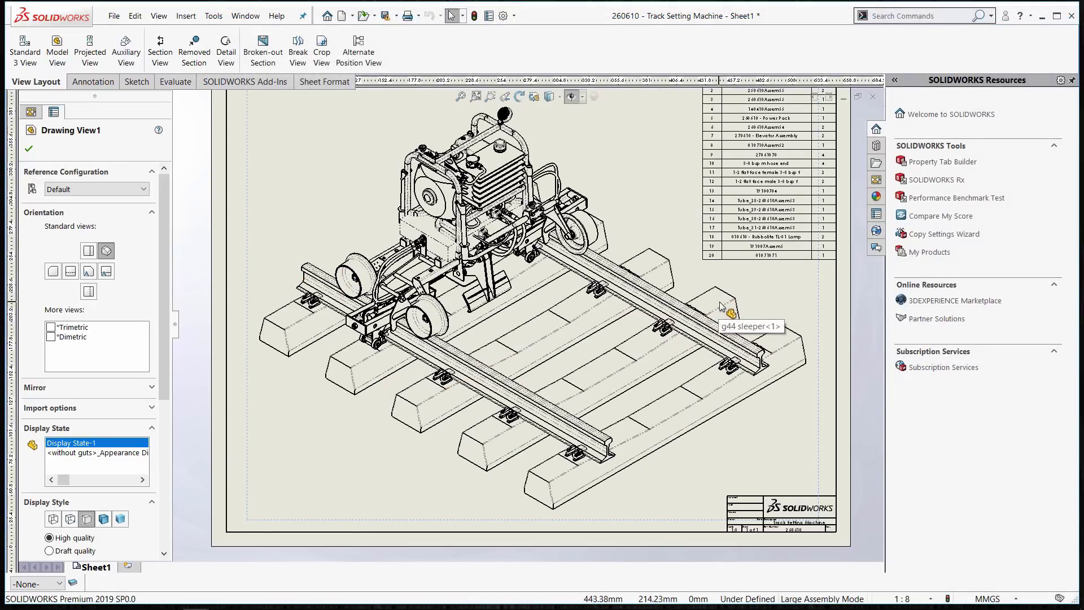